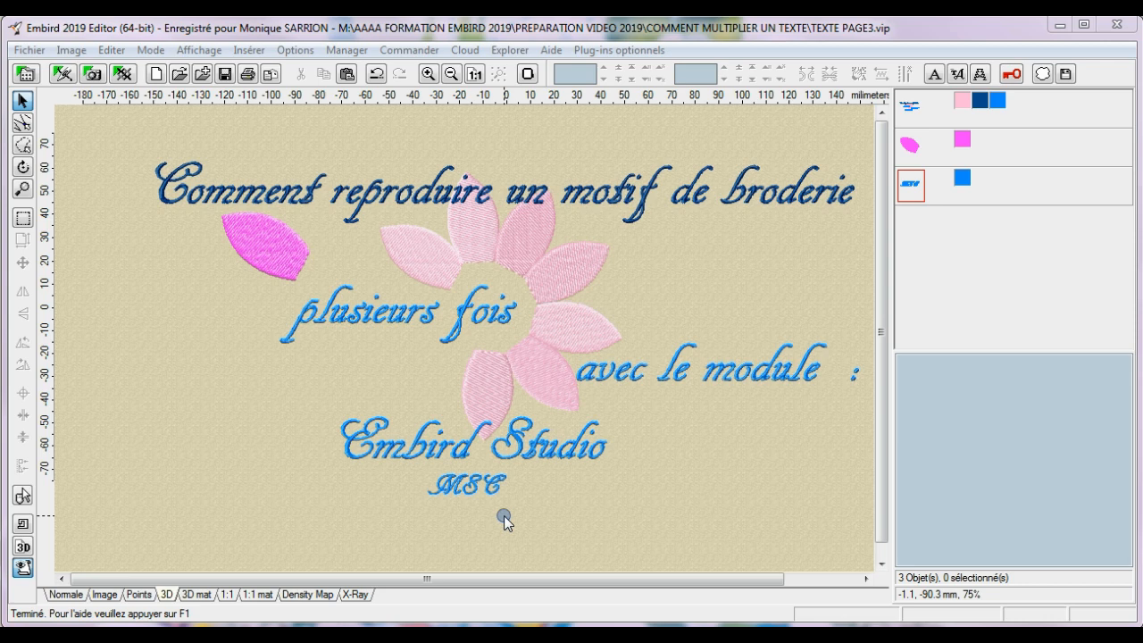
Switch from the Editor to Embird Studio and save the 360 × 150 mm Viking Mega Hoop as the default frame.
left_click(63, 77)
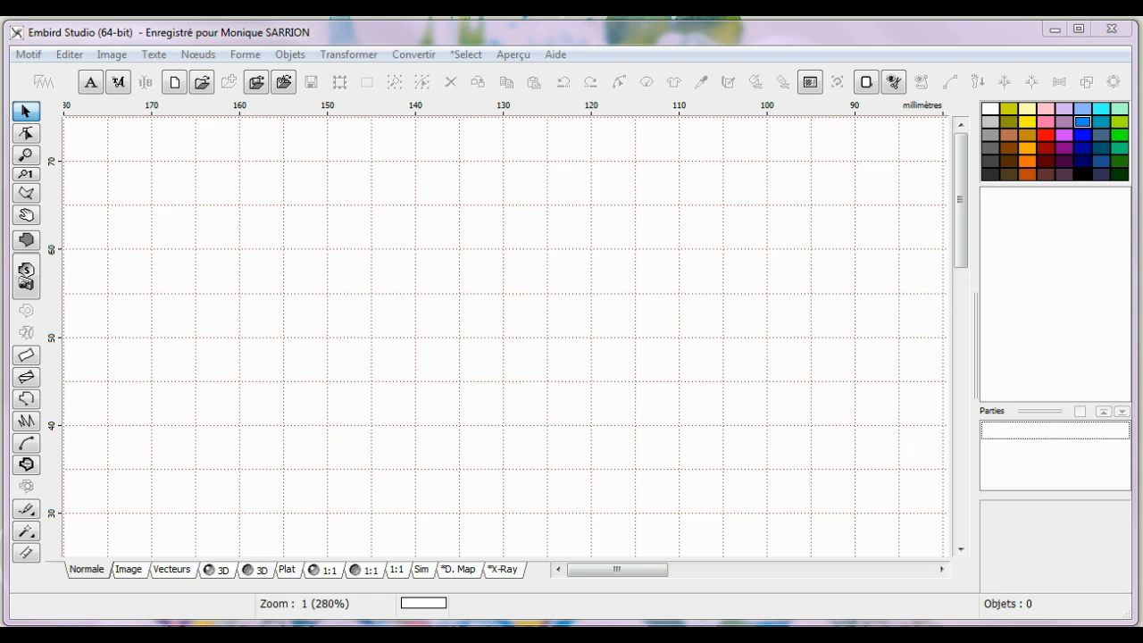
left_click(865, 84)
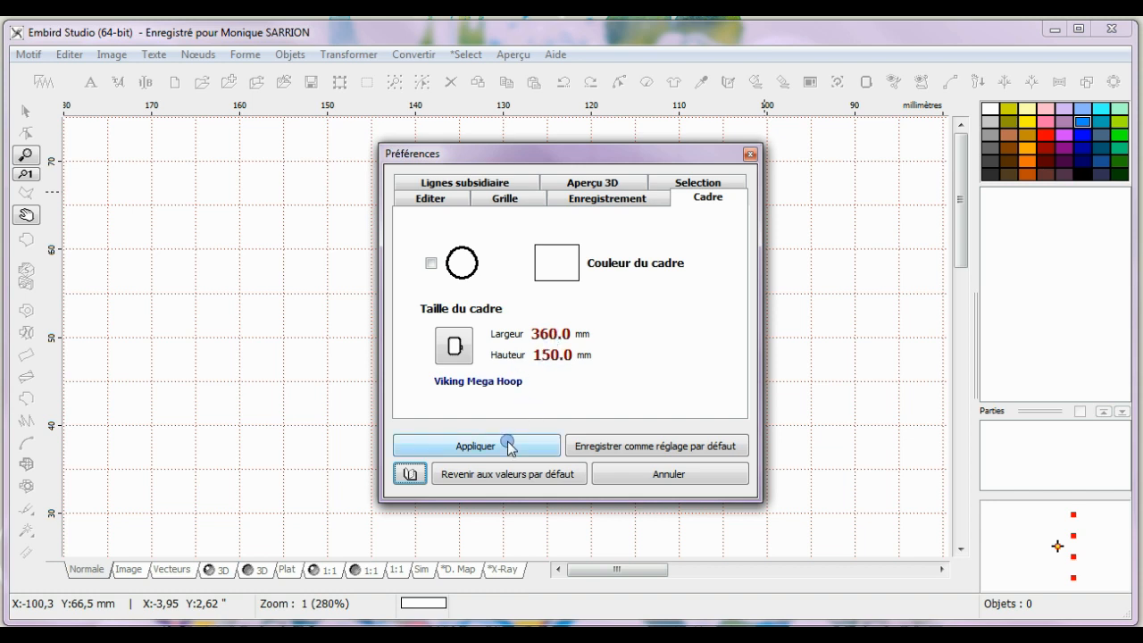
left_click(622, 452)
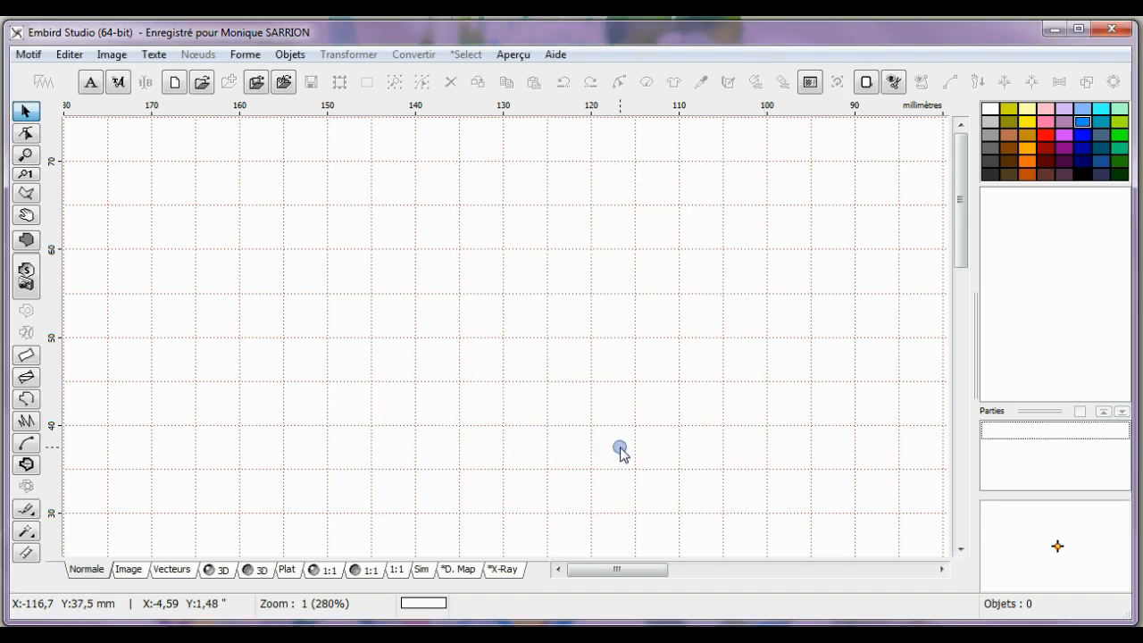
Set the grid spacing to 1/2 cm with a red grid colour in the preferences and save this as the default.
left_click(64, 57)
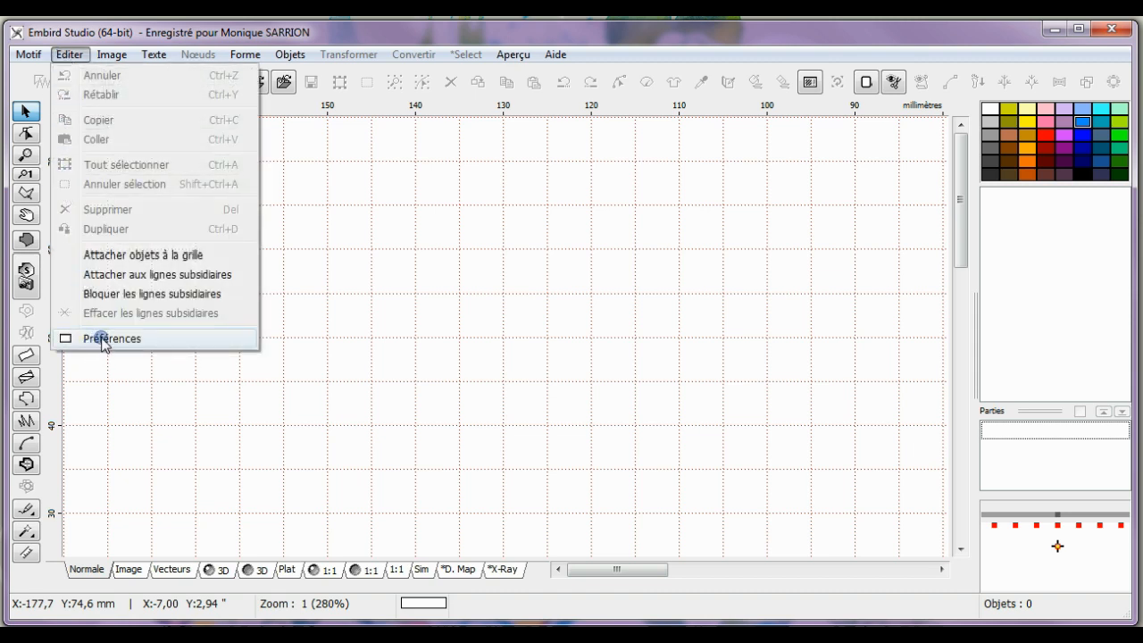
left_click(102, 339)
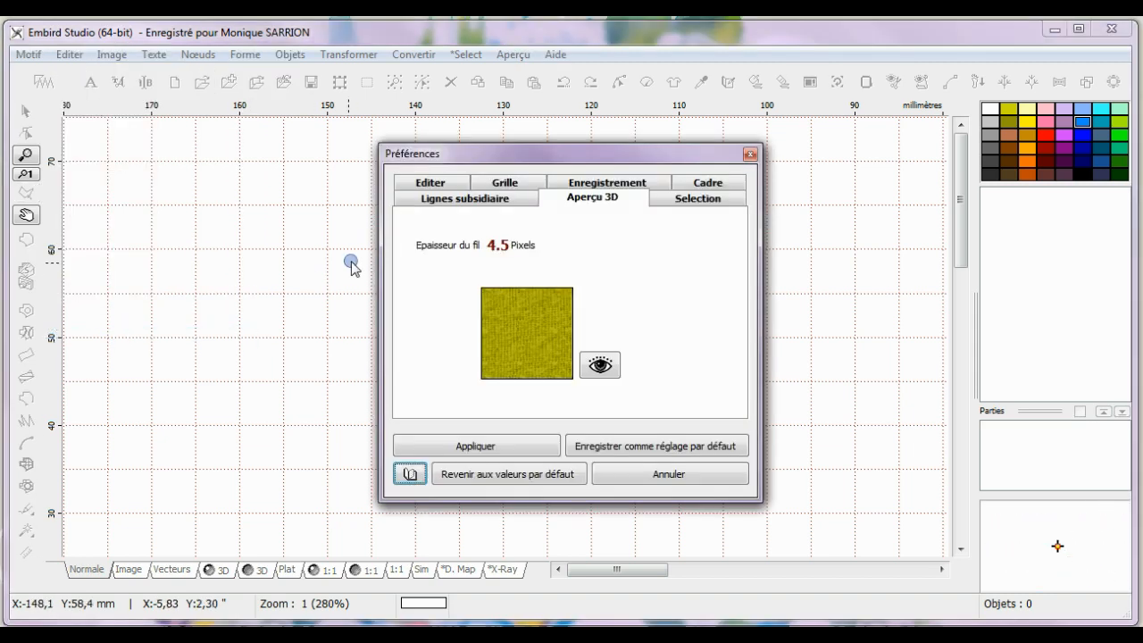
left_click(504, 183)
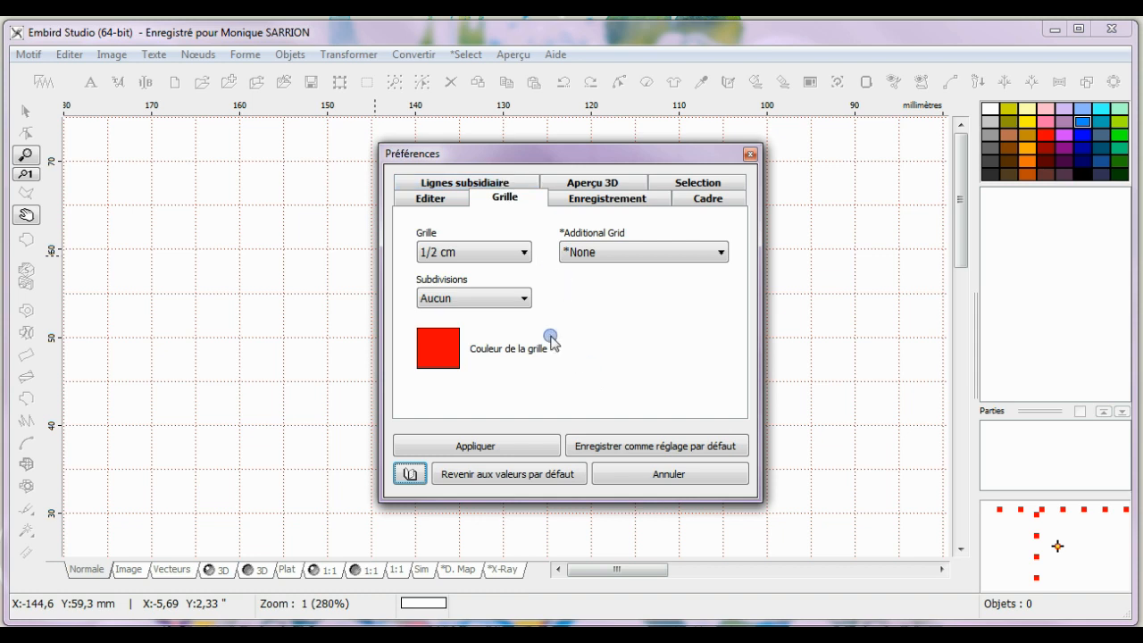
left_click(524, 255)
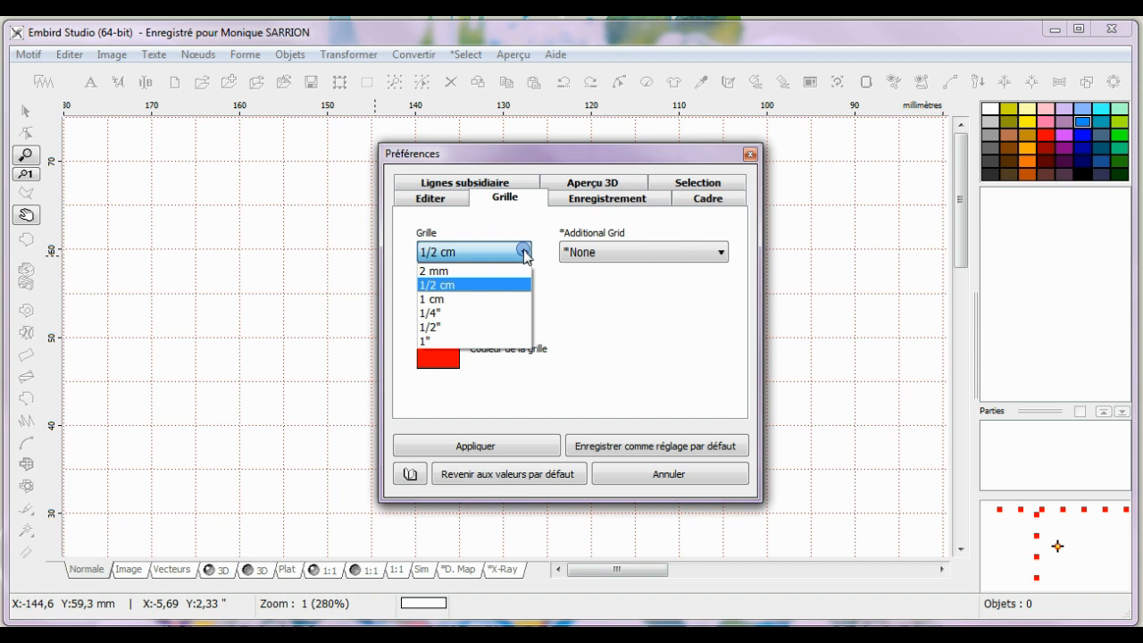
left_click(433, 286)
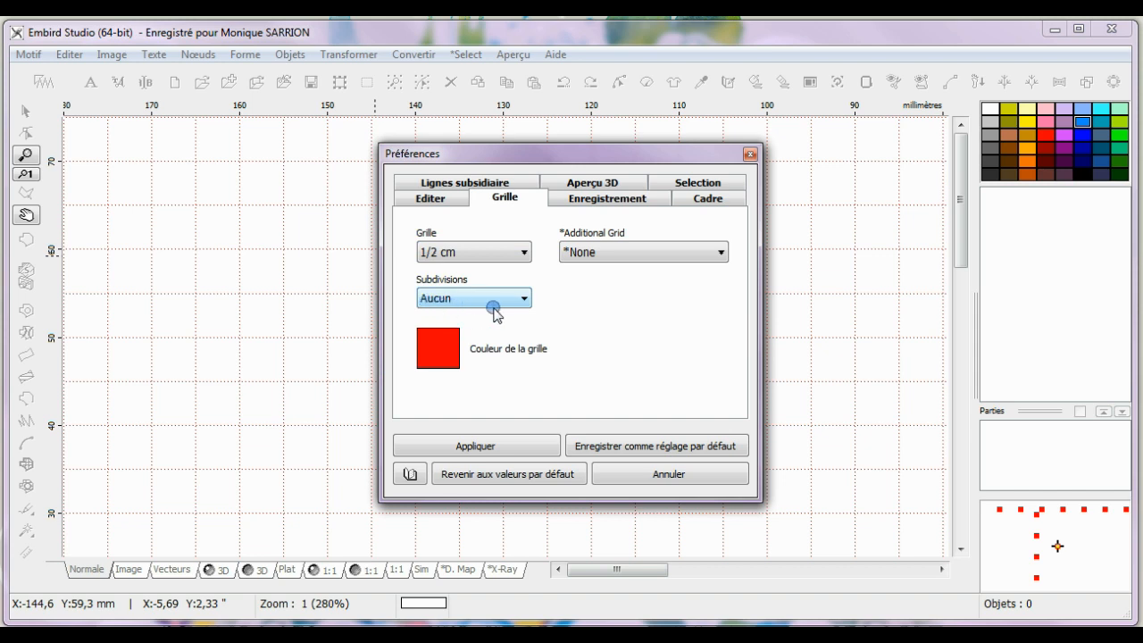
left_click(439, 348)
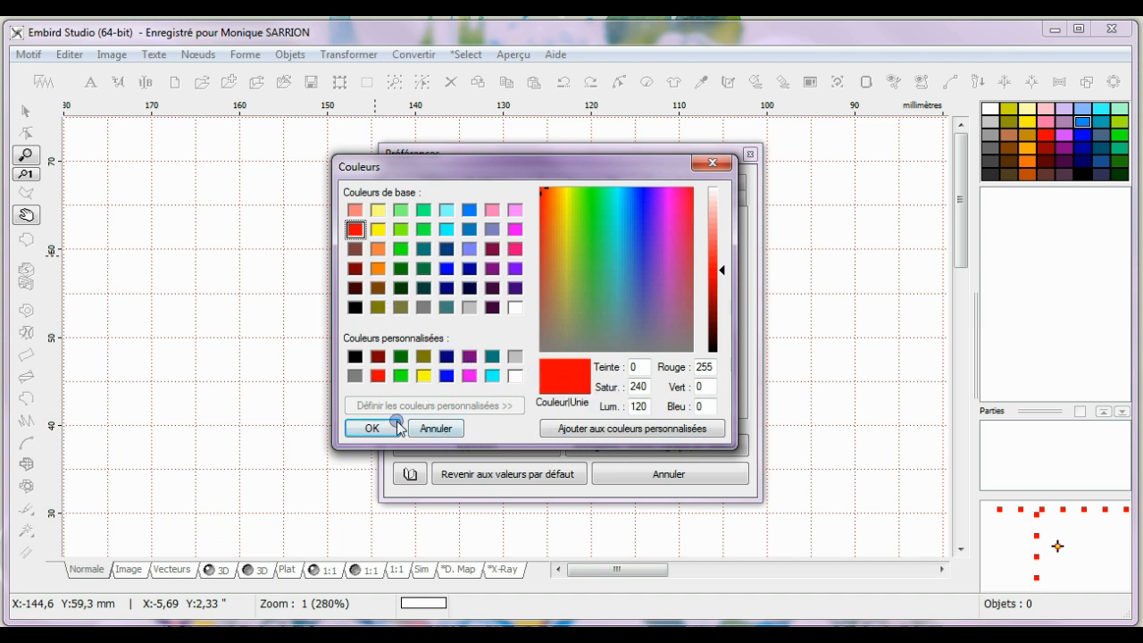
left_click(371, 430)
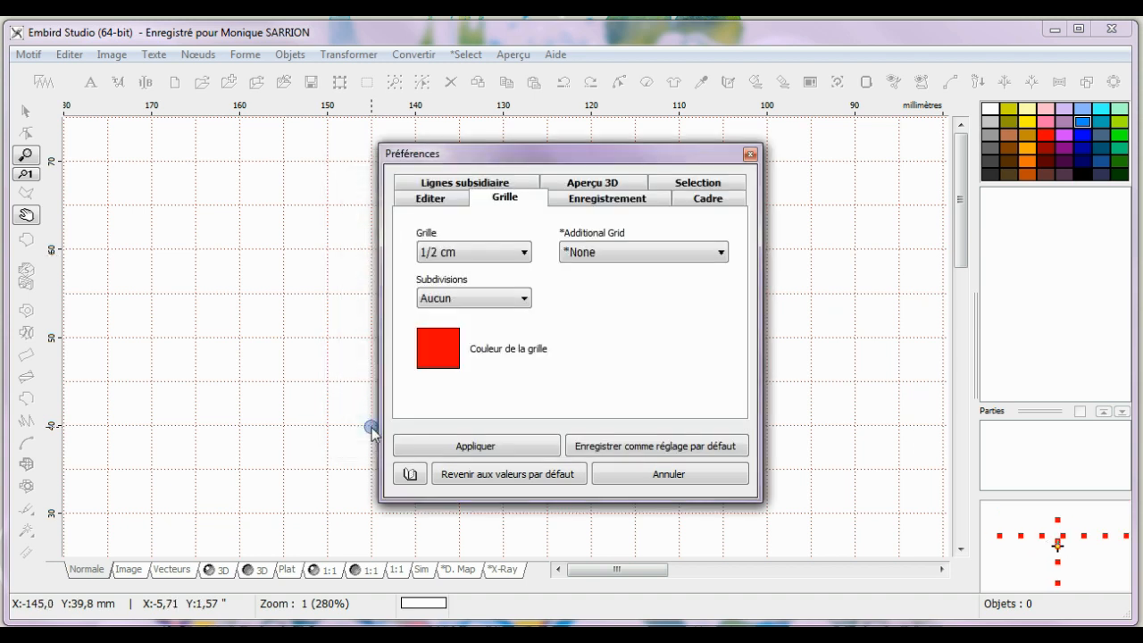
left_click(639, 447)
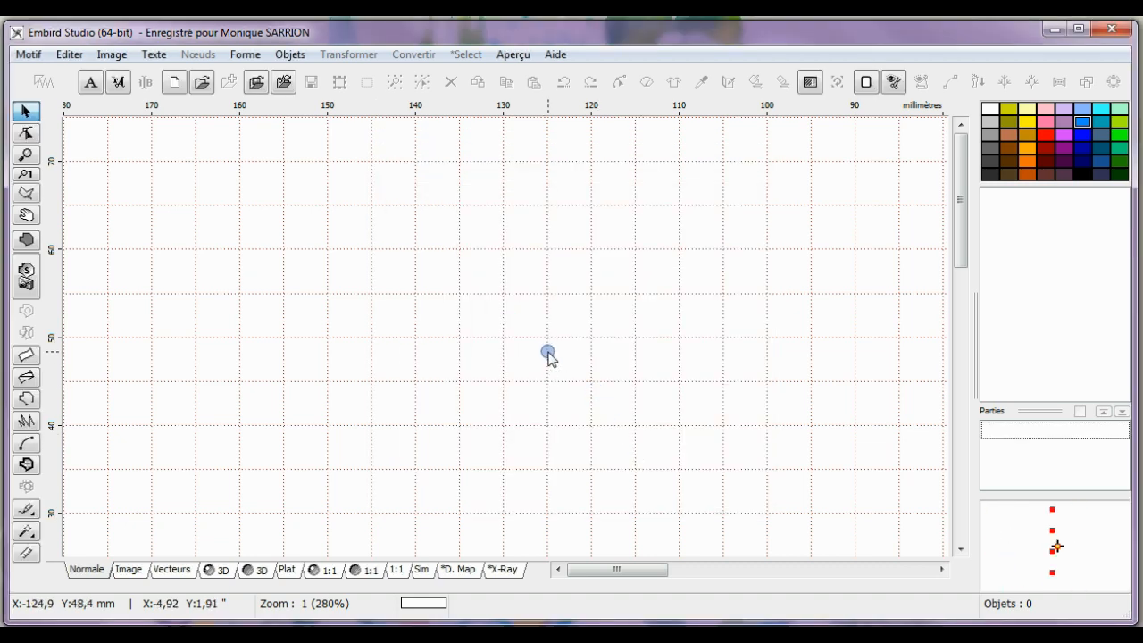
Start a filled object with three corner nodes in the upper-left quadrant and bend its two long sides outward into a petal.
scroll(548, 352, "down", 1)
scroll(548, 353, "down", 1)
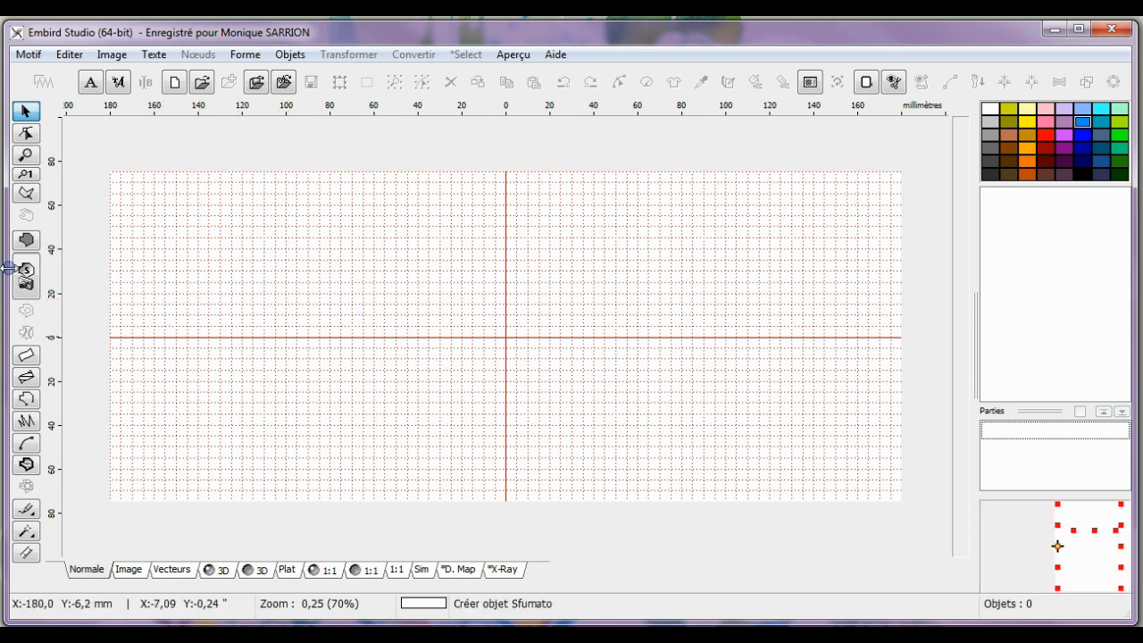
left_click(28, 241)
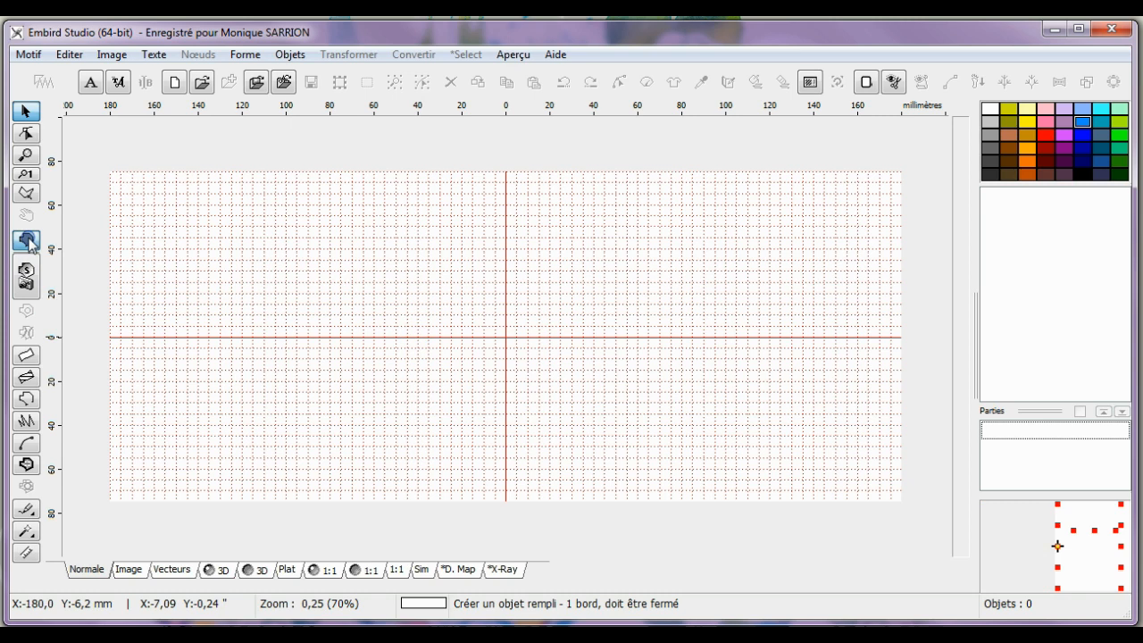
left_click(384, 313)
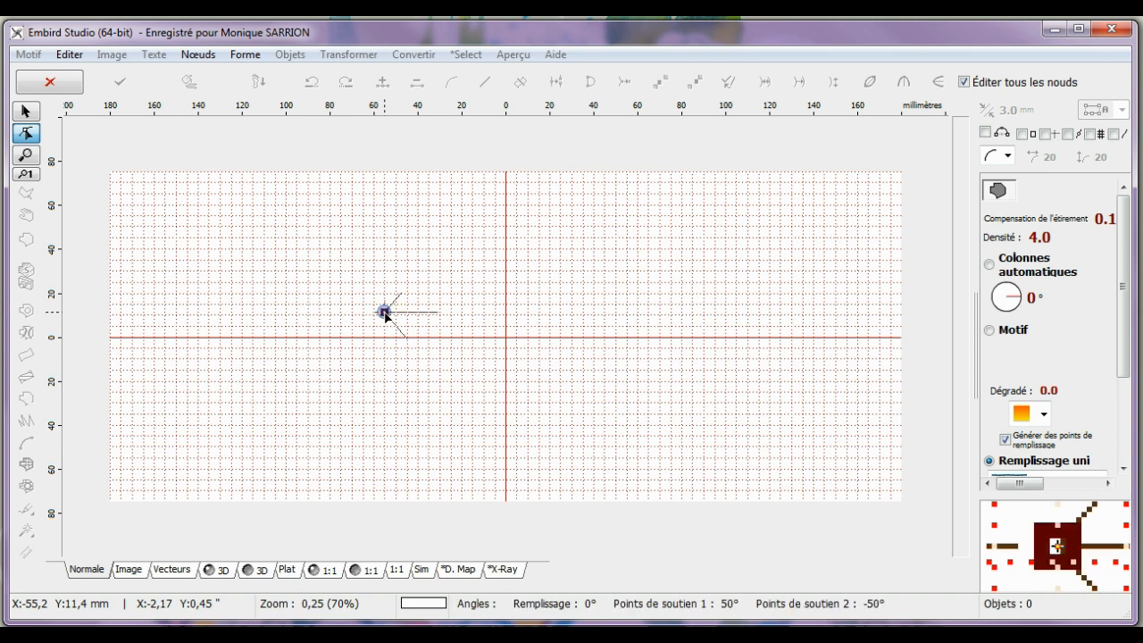
left_click(344, 218)
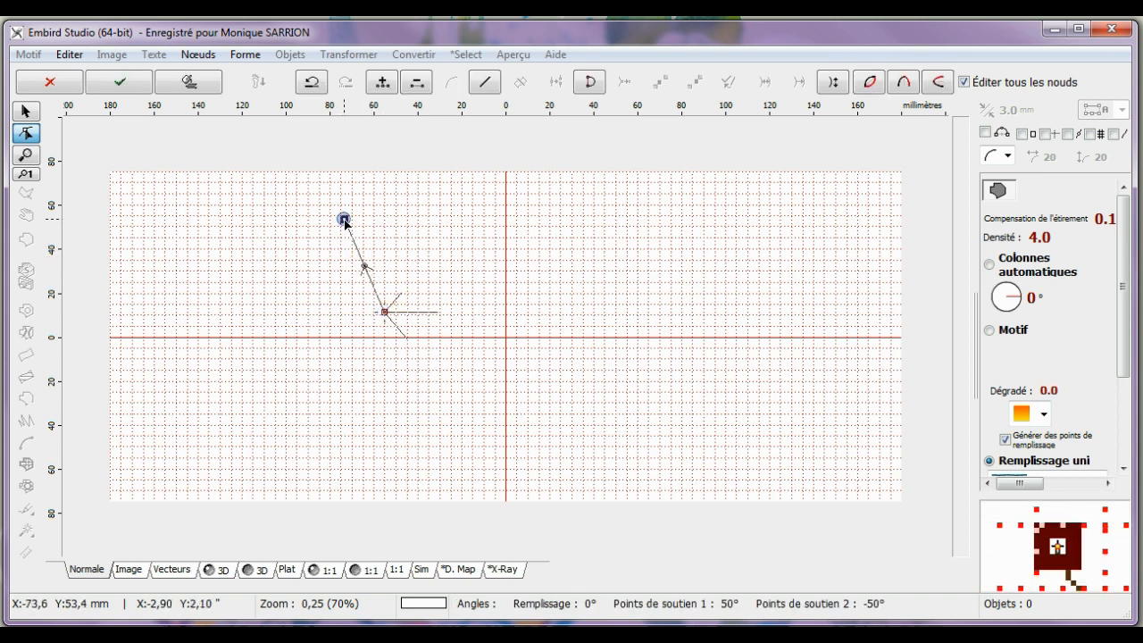
left_click(423, 293)
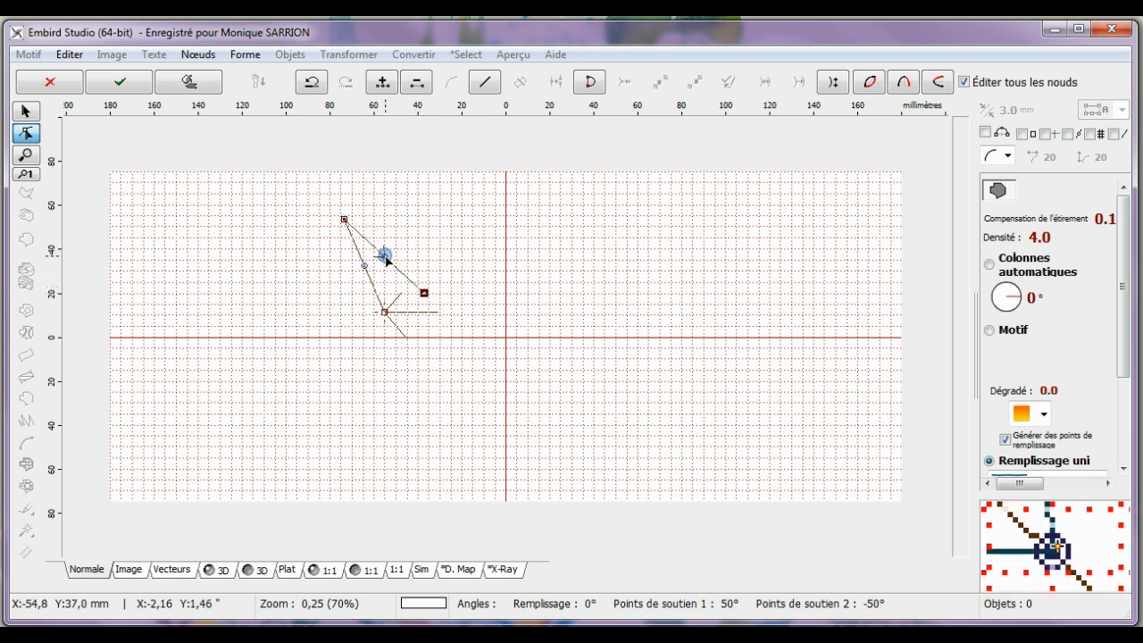
left_click_drag(387, 259, 405, 241)
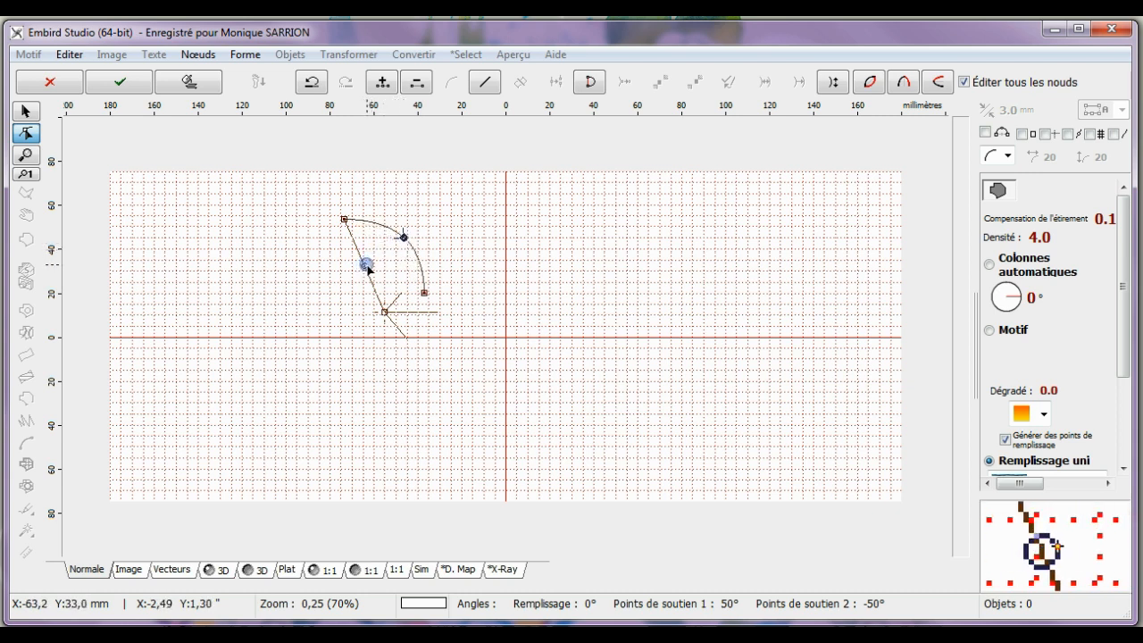
left_click_drag(364, 263, 345, 279)
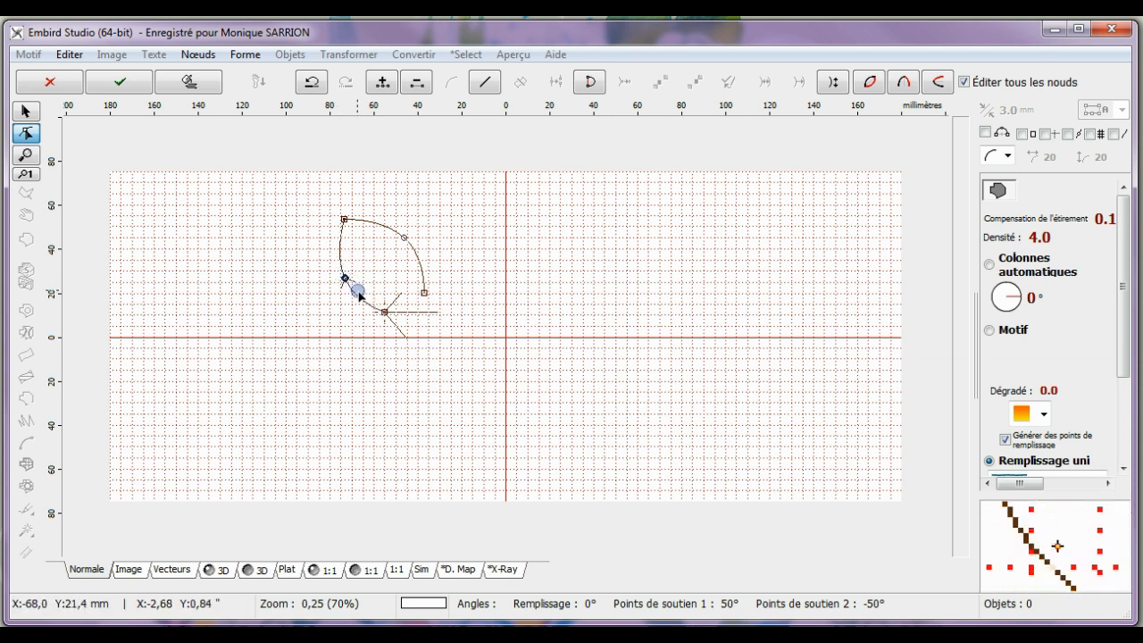
Close the petal outline with a straight base edge and generate its fill stitches, making it about 38 × 42 mm.
left_click(424, 293)
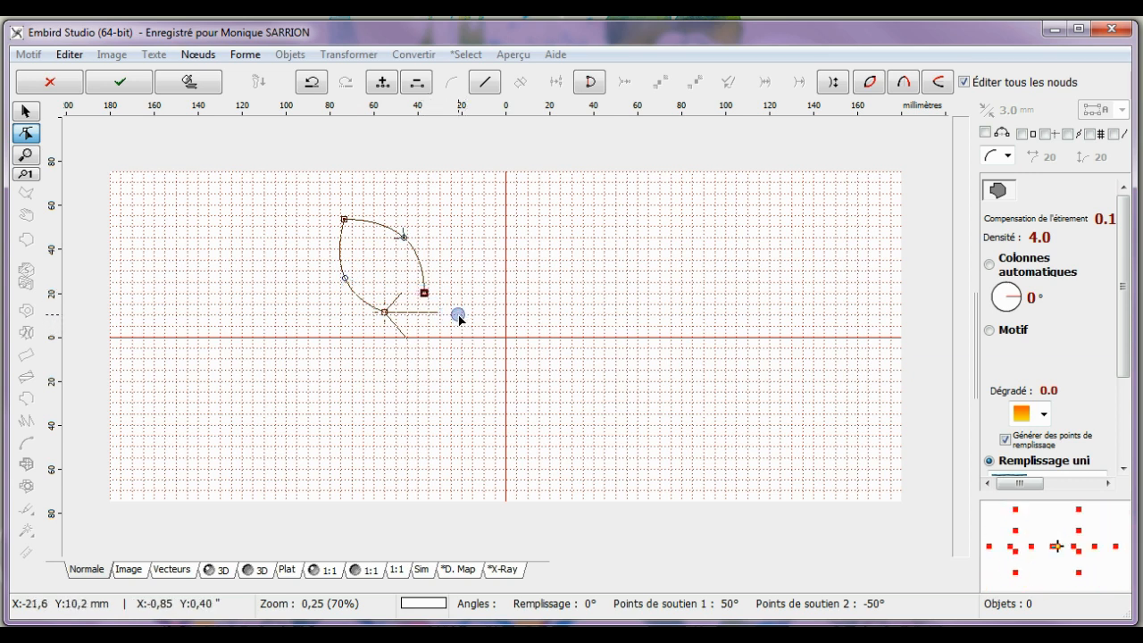
left_click(459, 312)
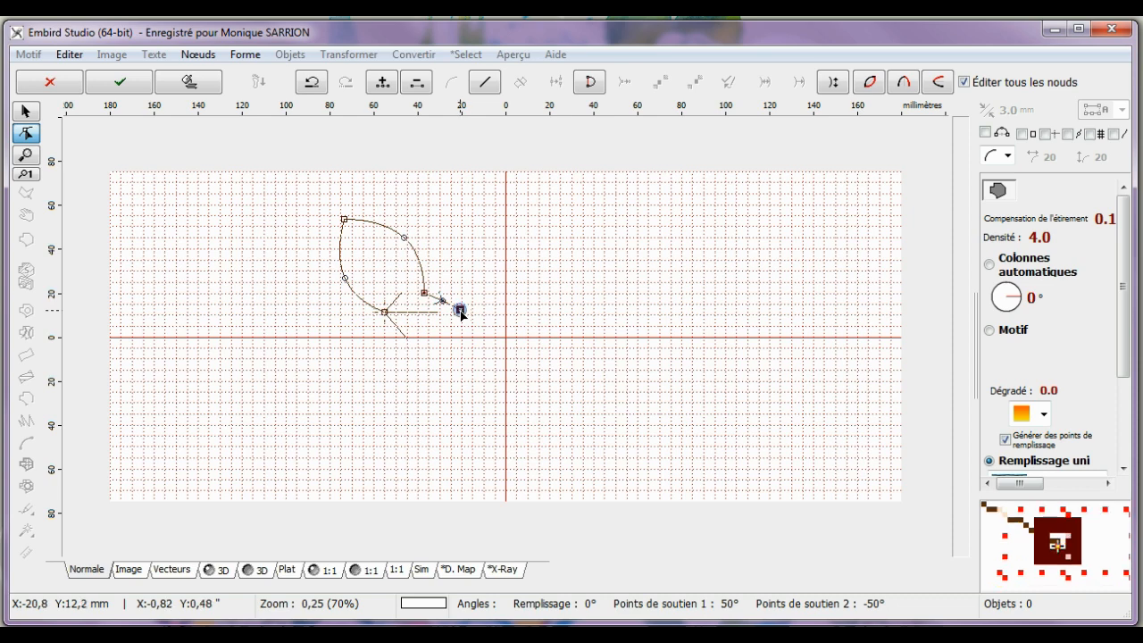
right_click(462, 315)
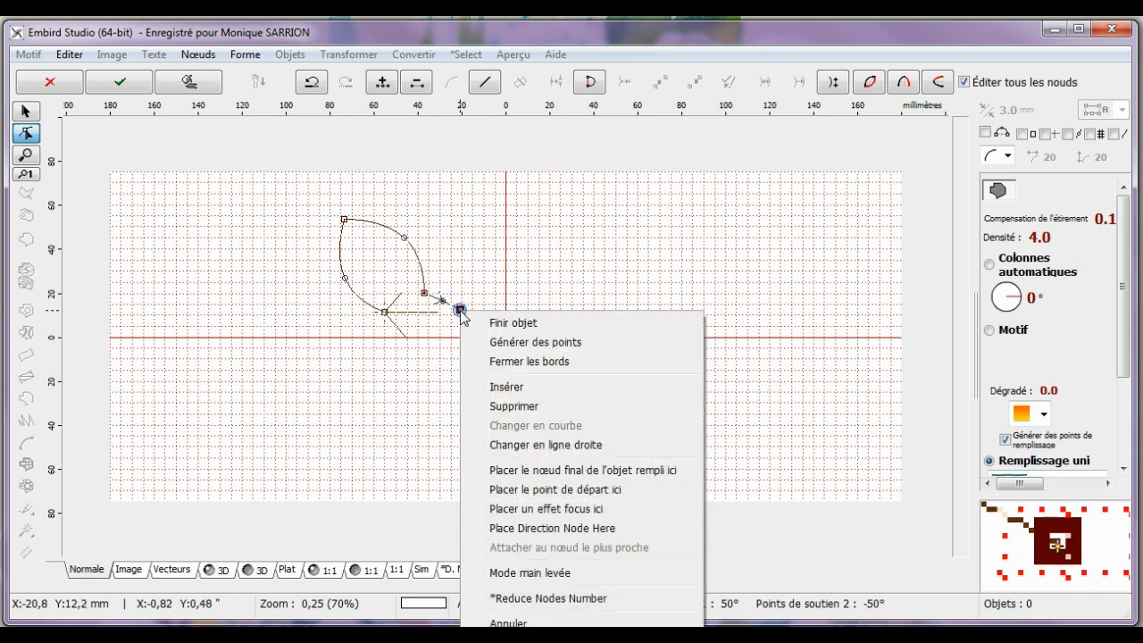
left_click(562, 445)
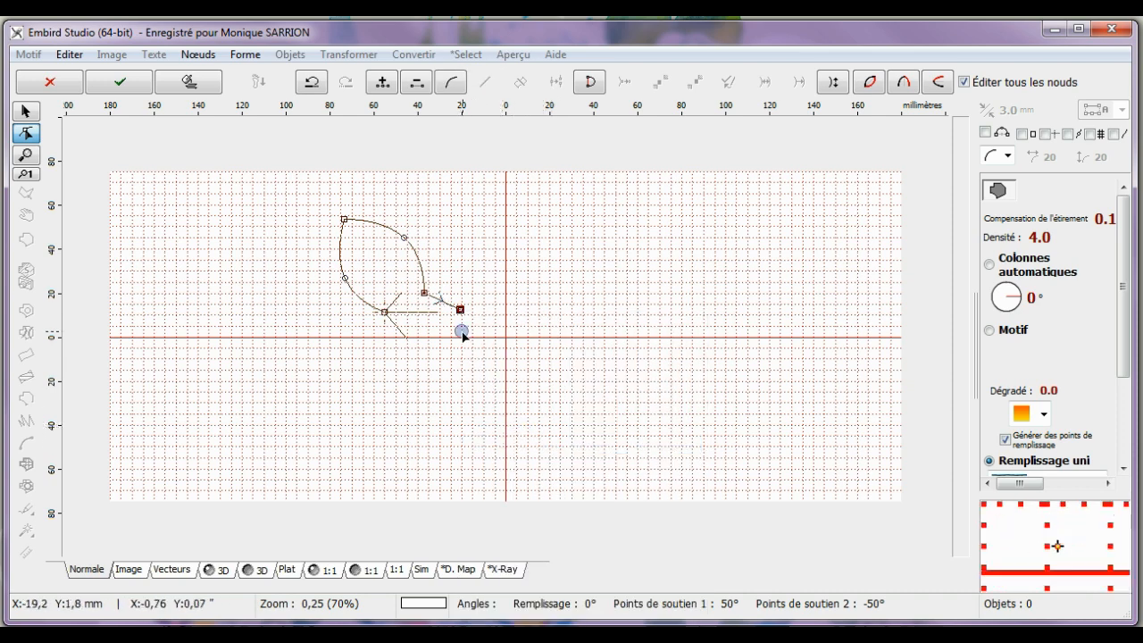
right_click(457, 245)
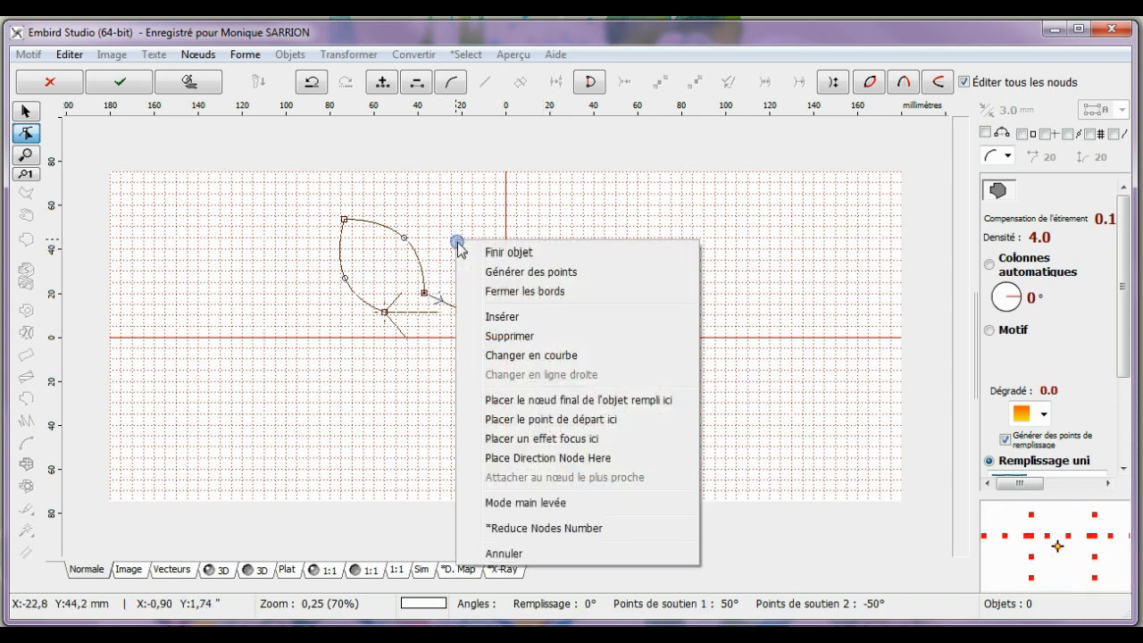
left_click(527, 293)
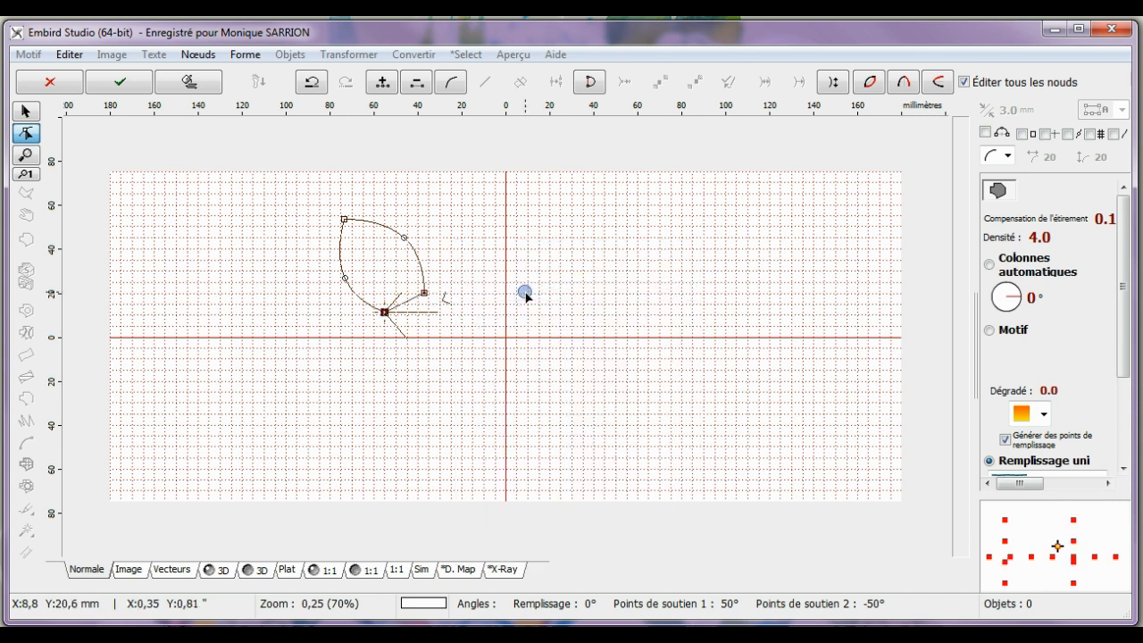
left_click(384, 312)
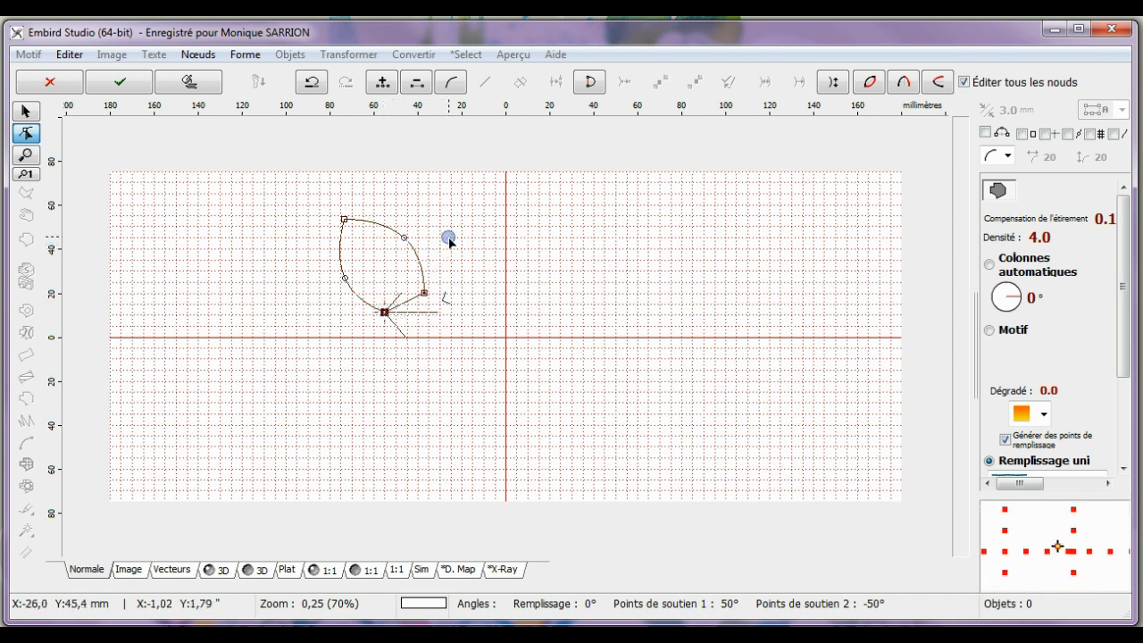
right_click(446, 240)
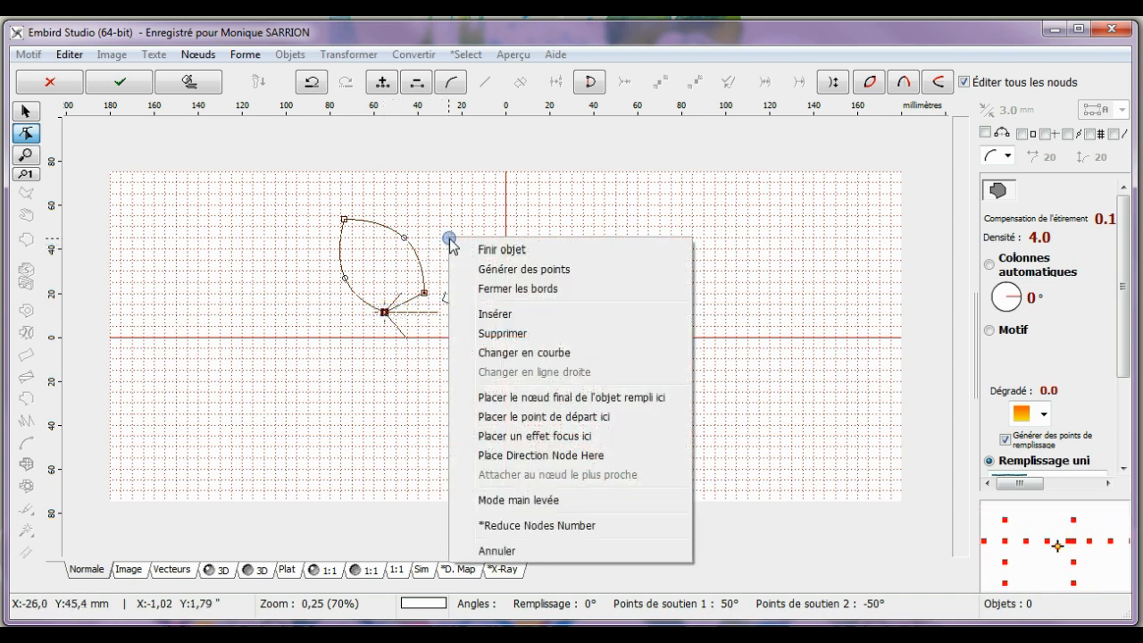
left_click(530, 269)
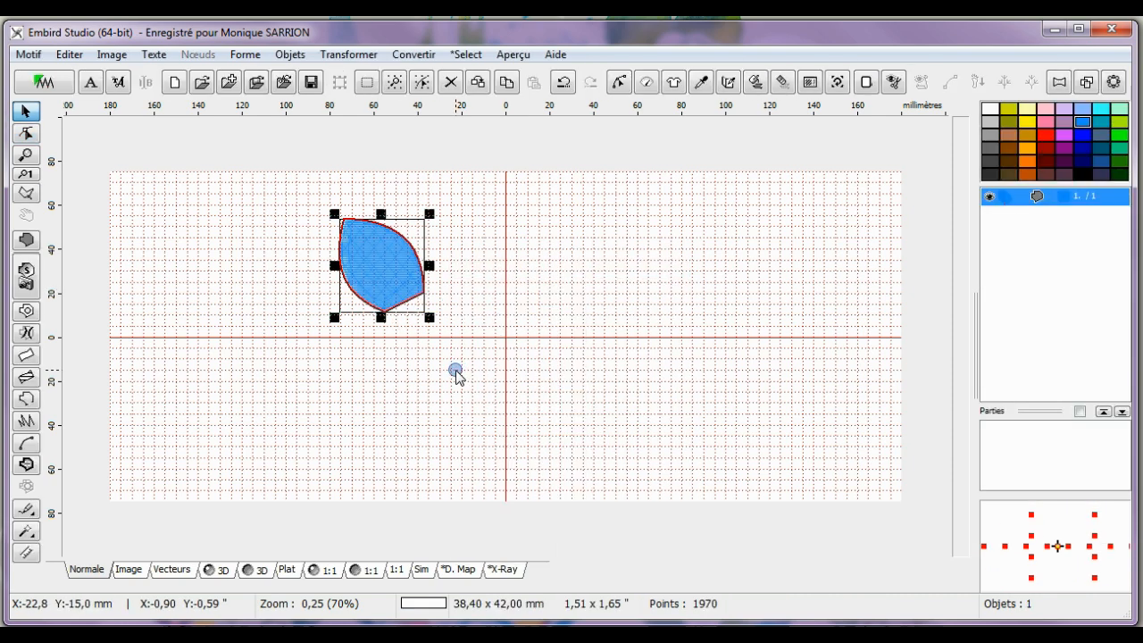
Preview the stitched petal in 3D and return to the normal view.
left_click(211, 570)
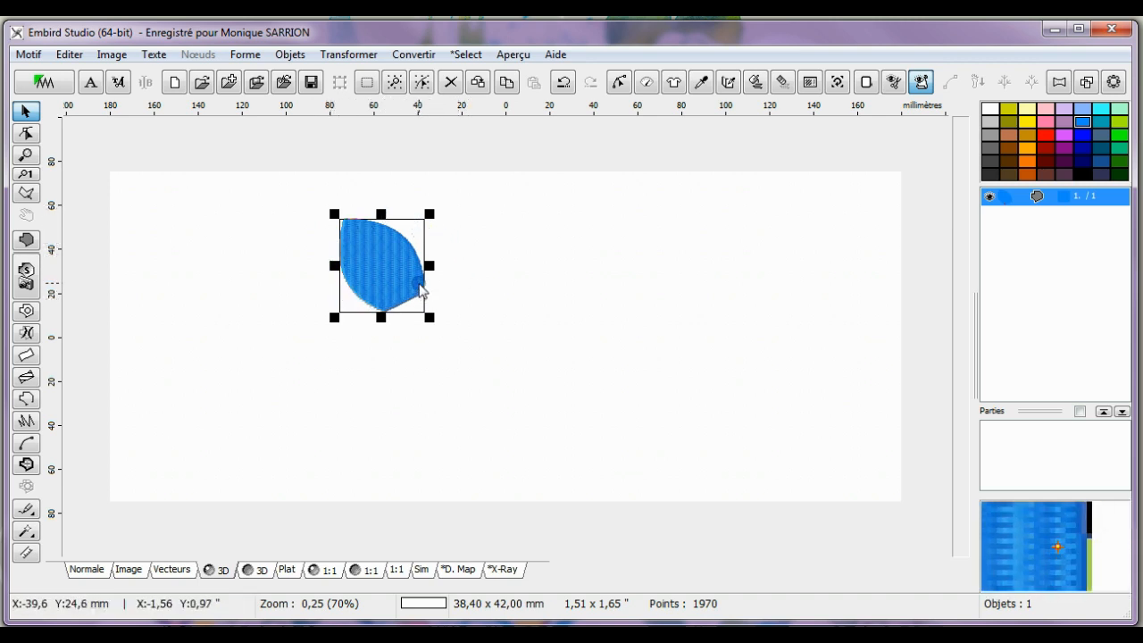
left_click(86, 570)
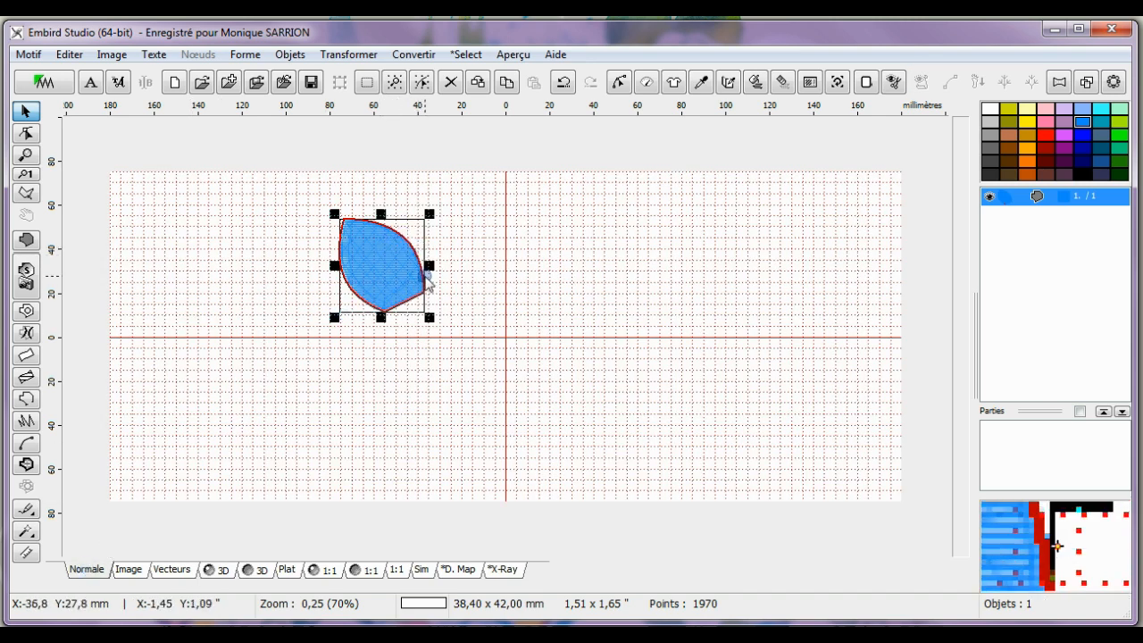
Repeat the petal along a horizontal line with a count of 5 and a gap of 0.17 mm.
left_click(1020, 197)
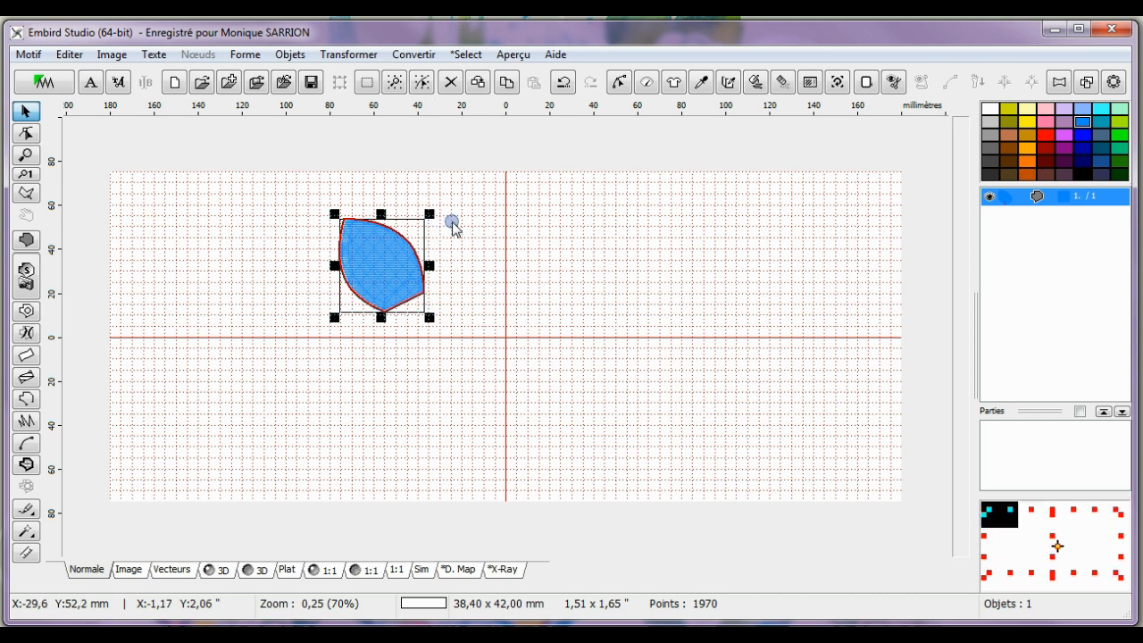
left_click(1113, 82)
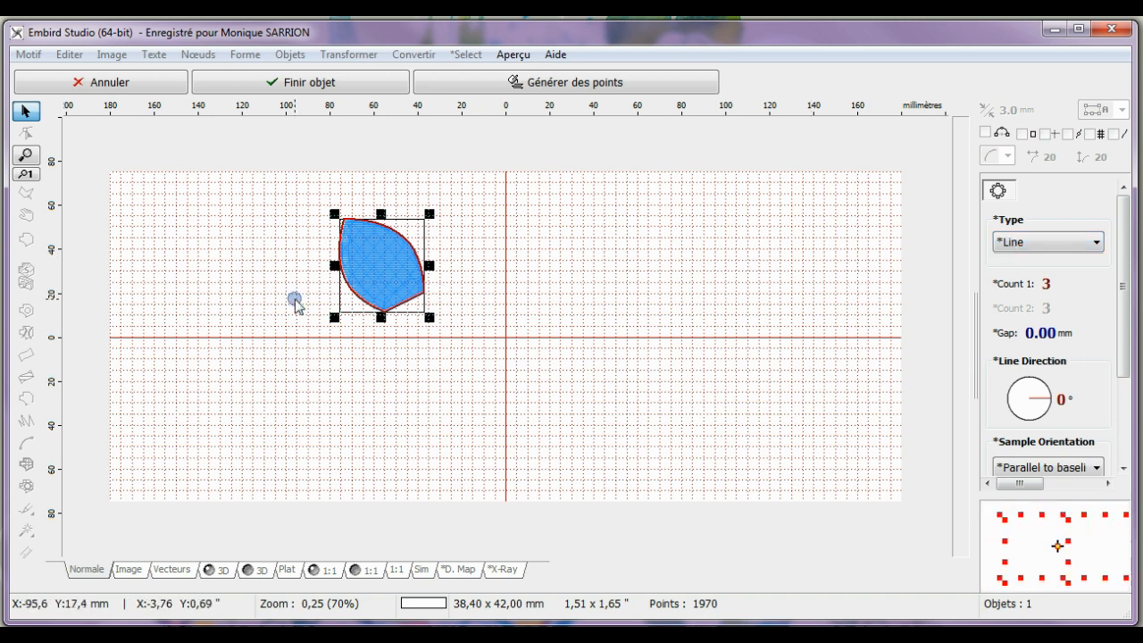
left_click(1098, 243)
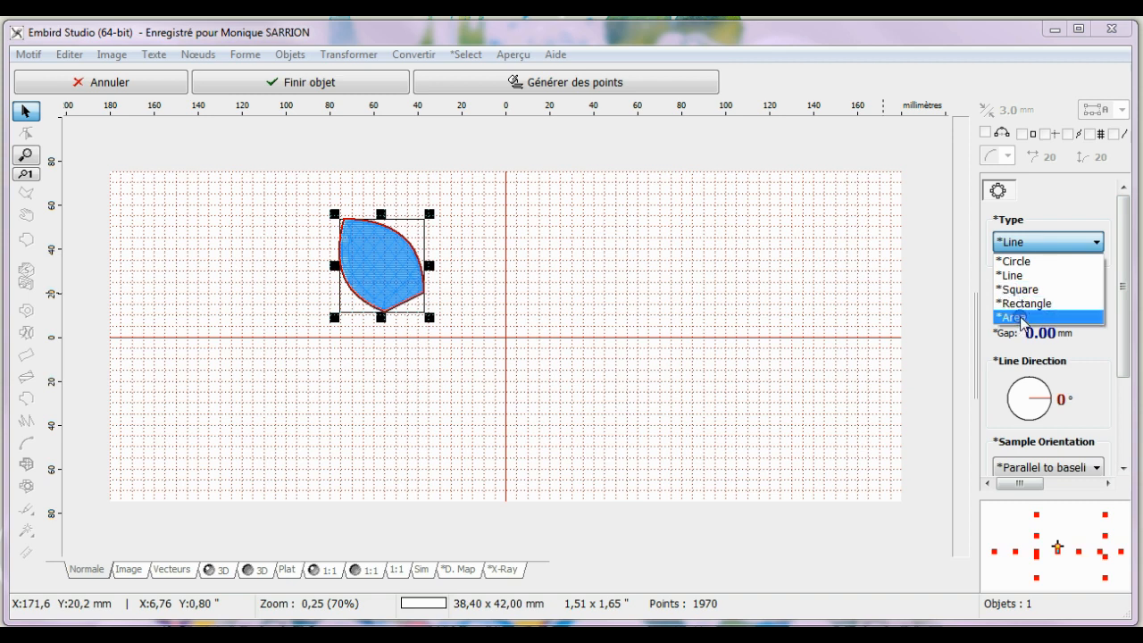
left_click(1011, 247)
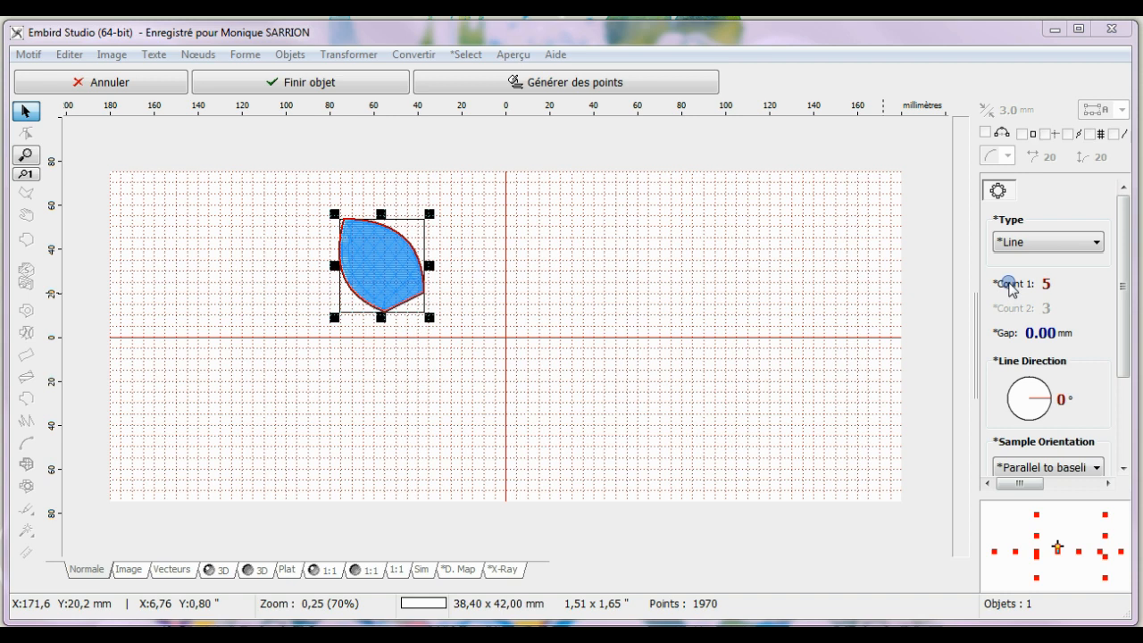
left_click(1010, 285)
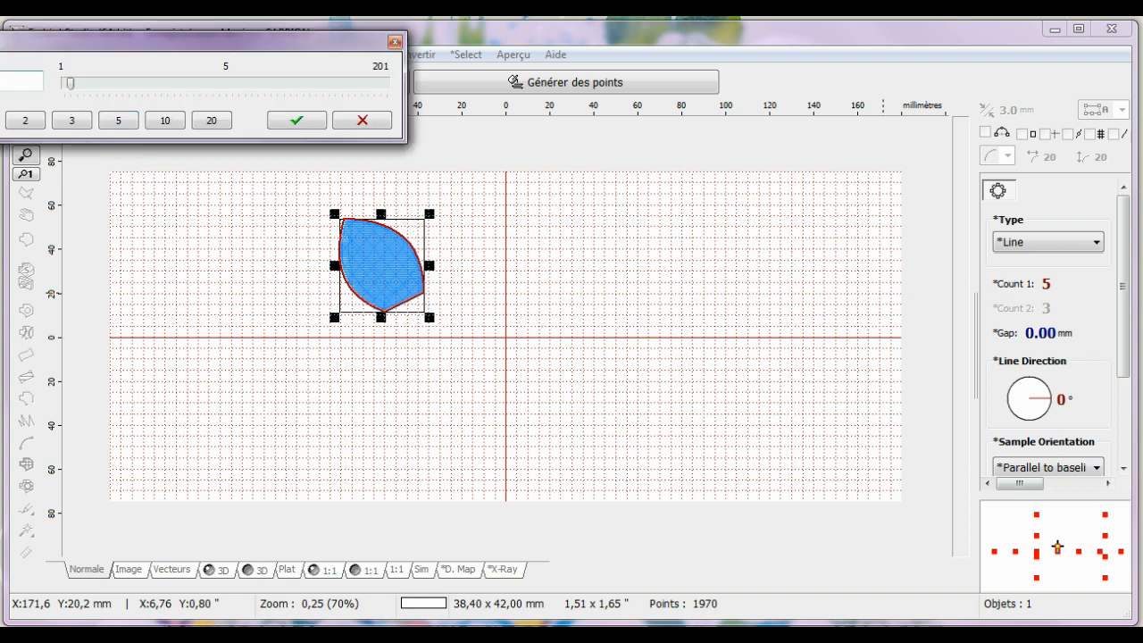
left_click_drag(71, 43, 304, 68)
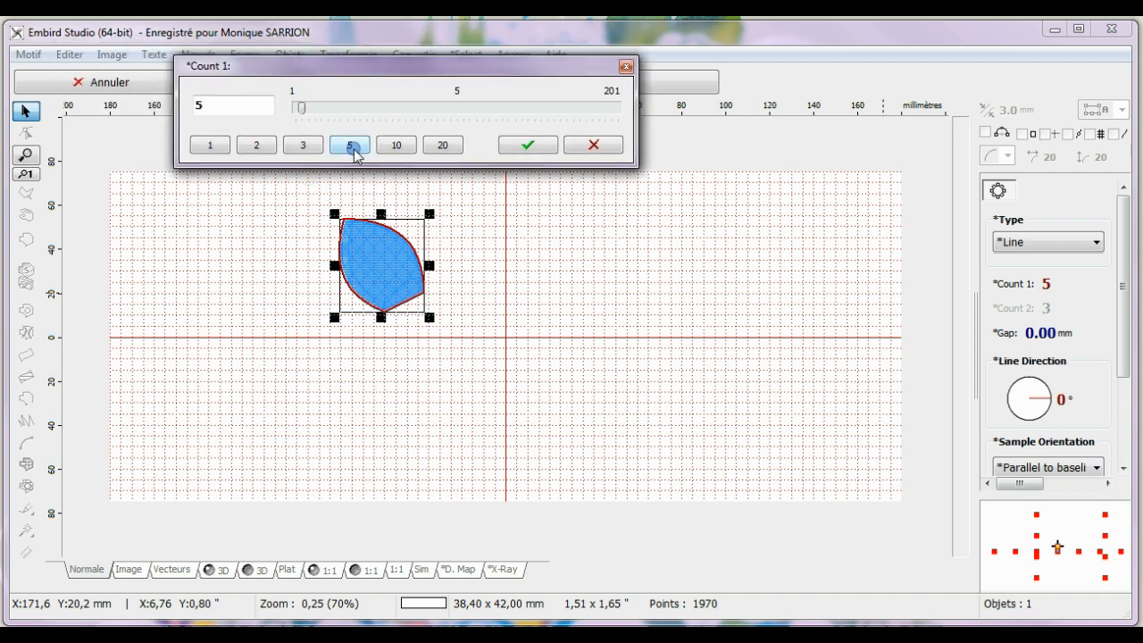
left_click(529, 147)
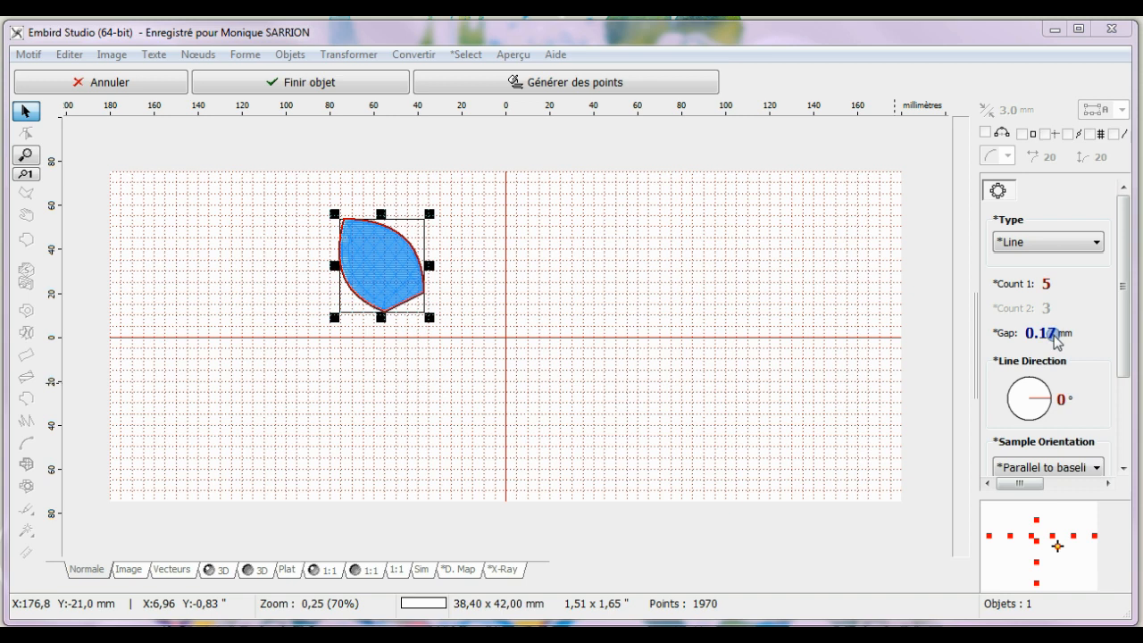
left_click(308, 84)
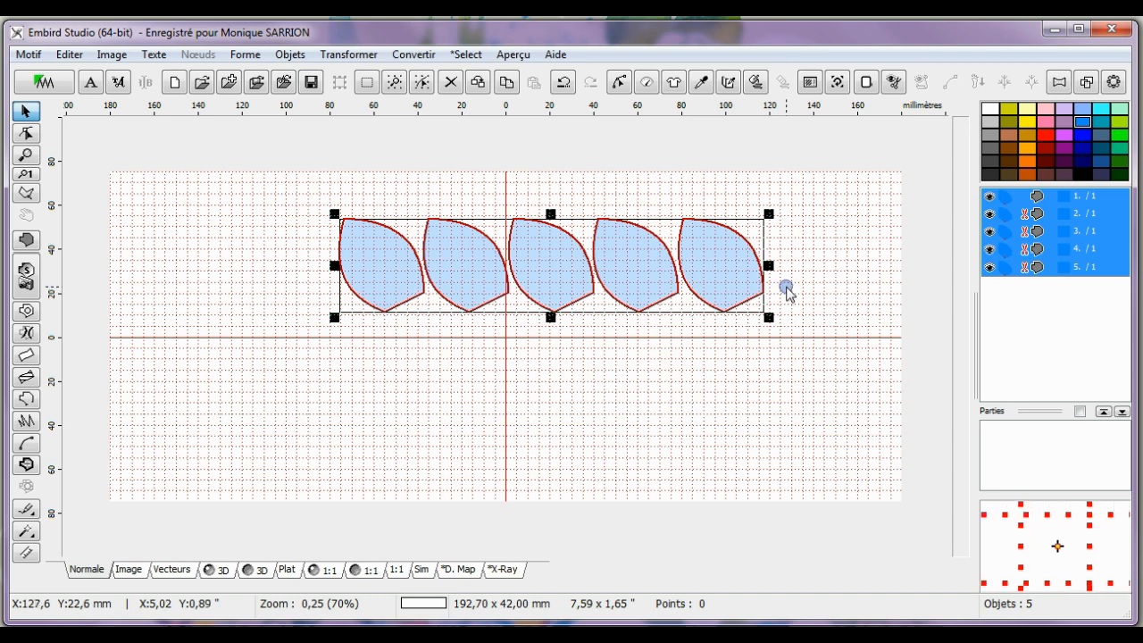
Generate the fill stitches for all five petals and preview them in 3D.
right_click(712, 256)
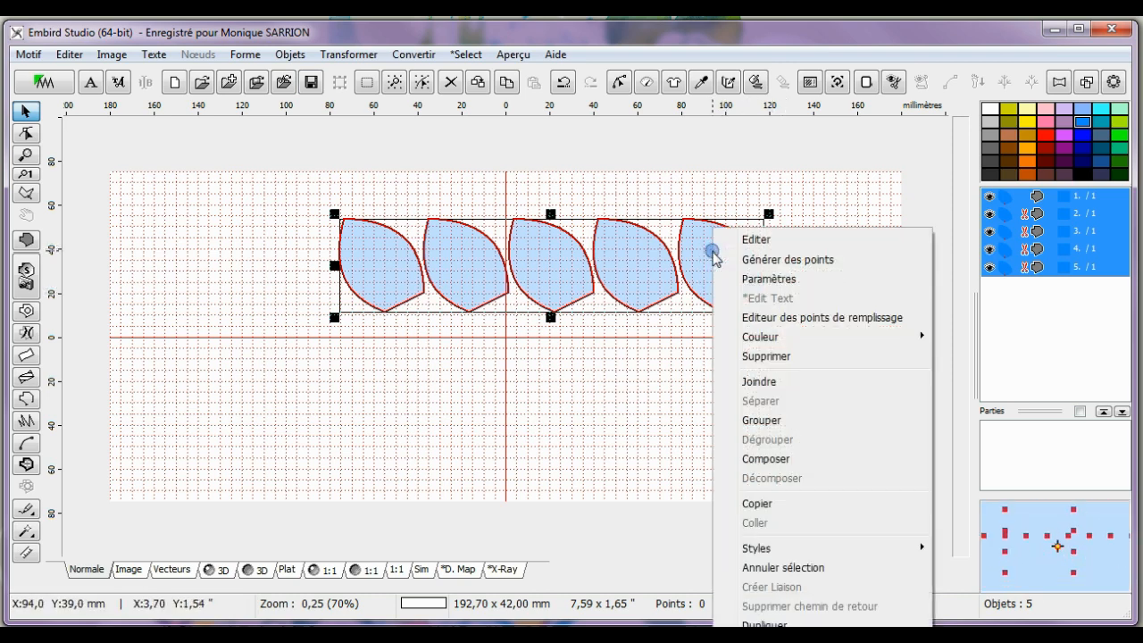
left_click(777, 258)
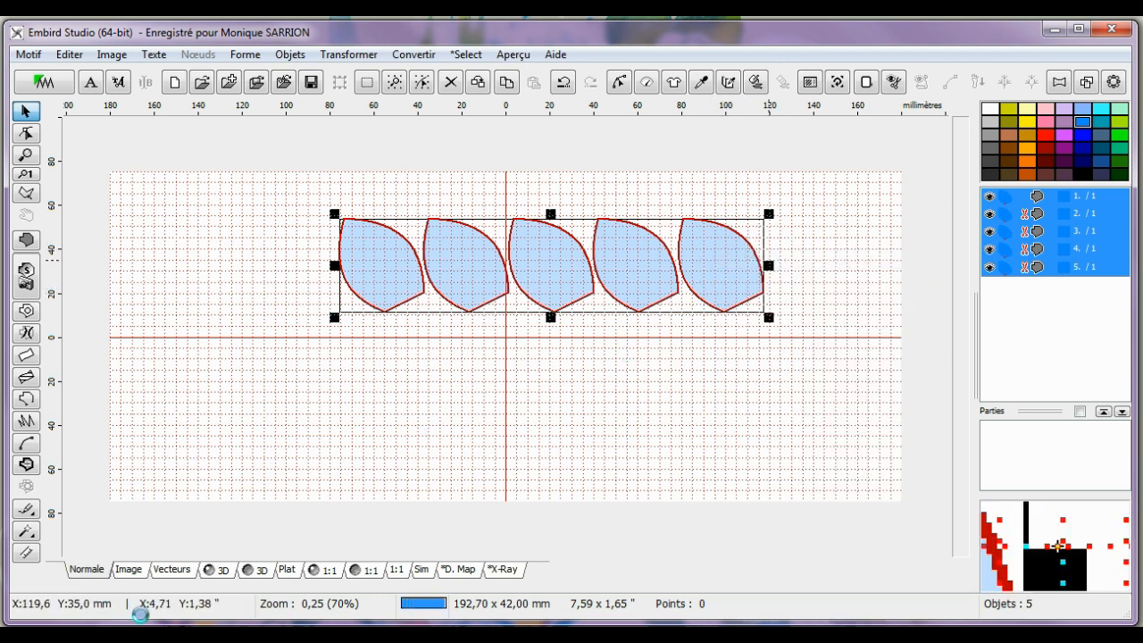
left_click(223, 571)
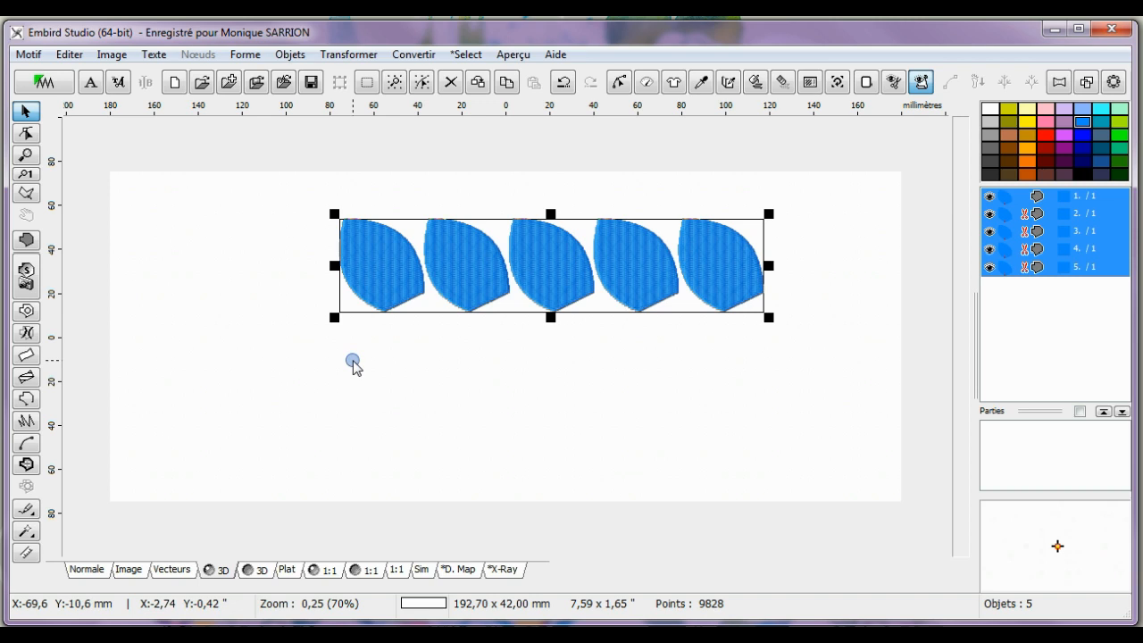
Move the first petal up and to the left, away from the row, and return to the normal view.
left_click(1004, 204)
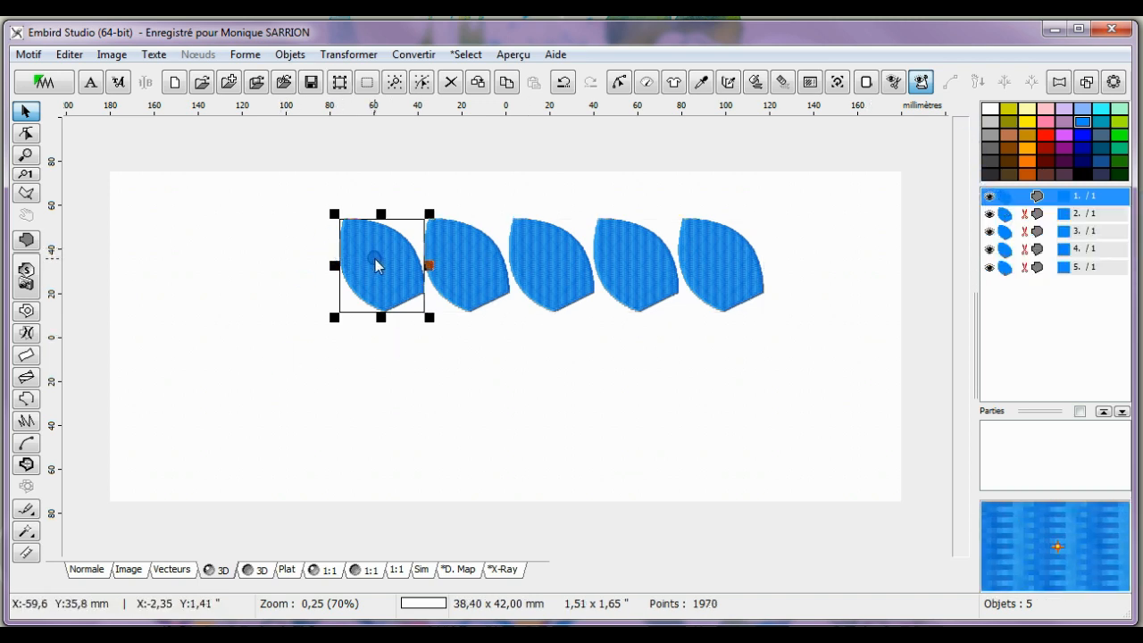
left_click_drag(375, 265, 330, 261)
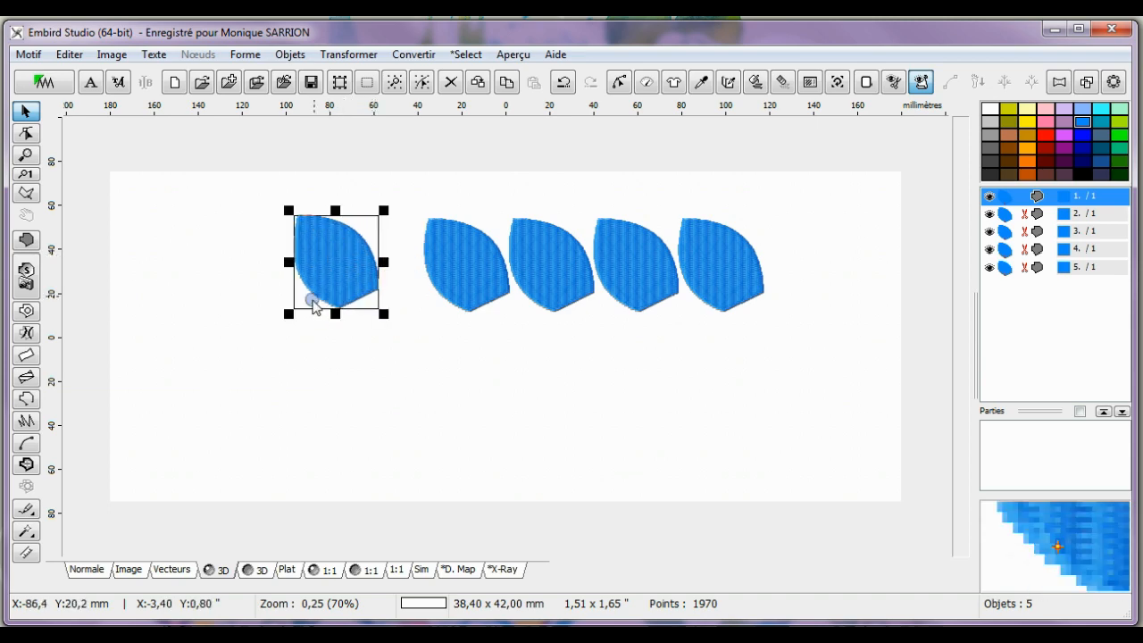
left_click(87, 570)
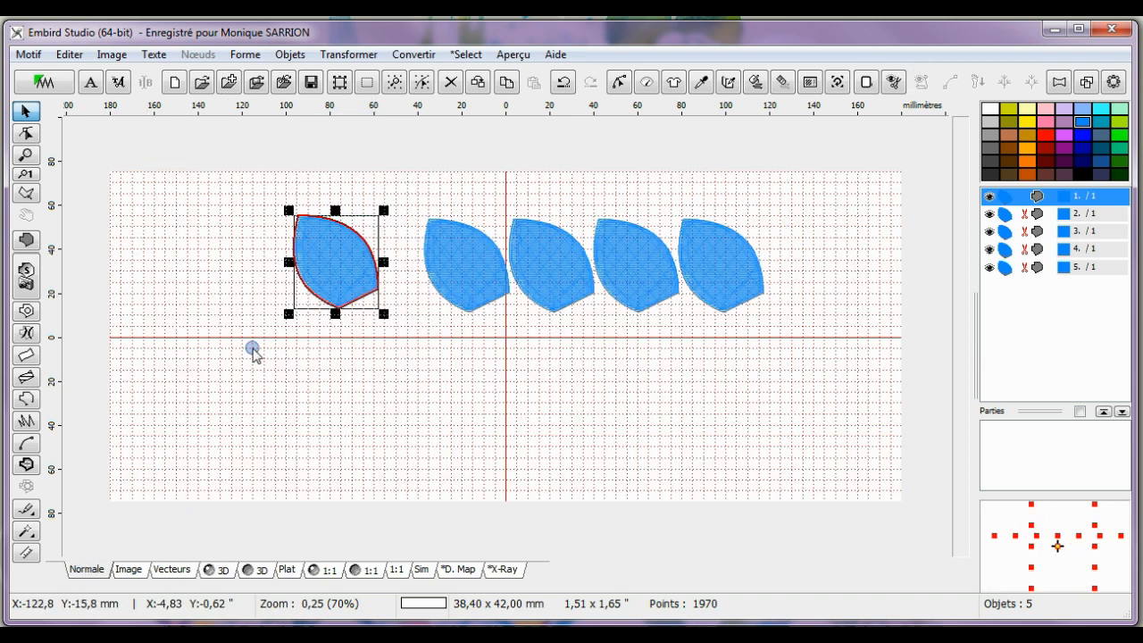
left_click_drag(323, 262, 334, 230)
Rotate the second petal clockwise until its tip points up, then set it and the first petal side by side.
left_click(474, 276)
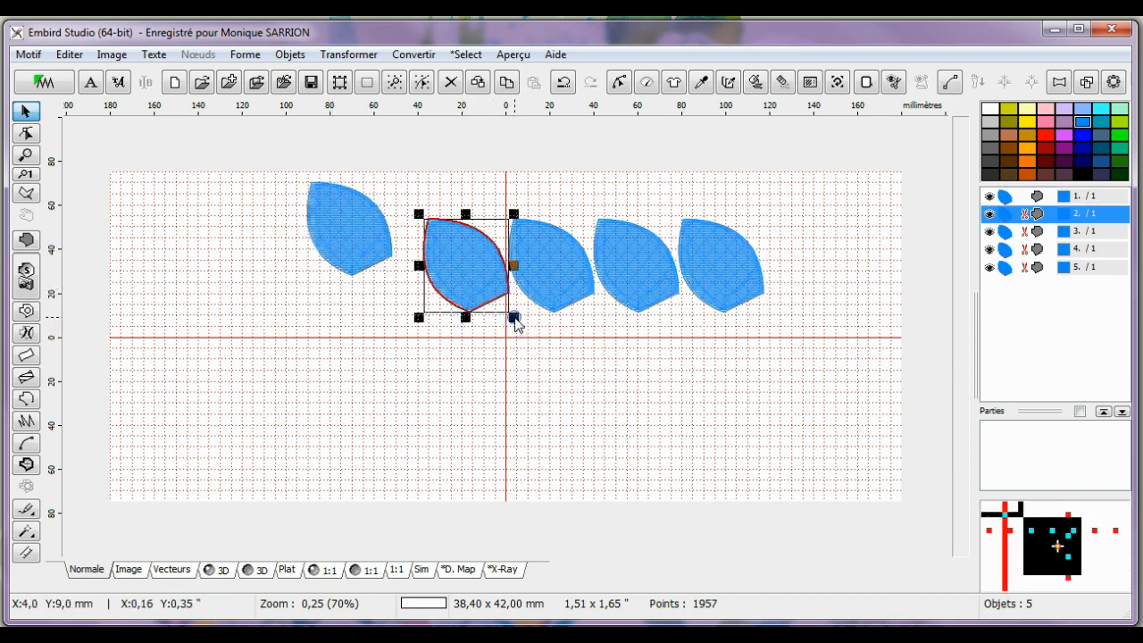
left_click_drag(517, 323, 454, 331)
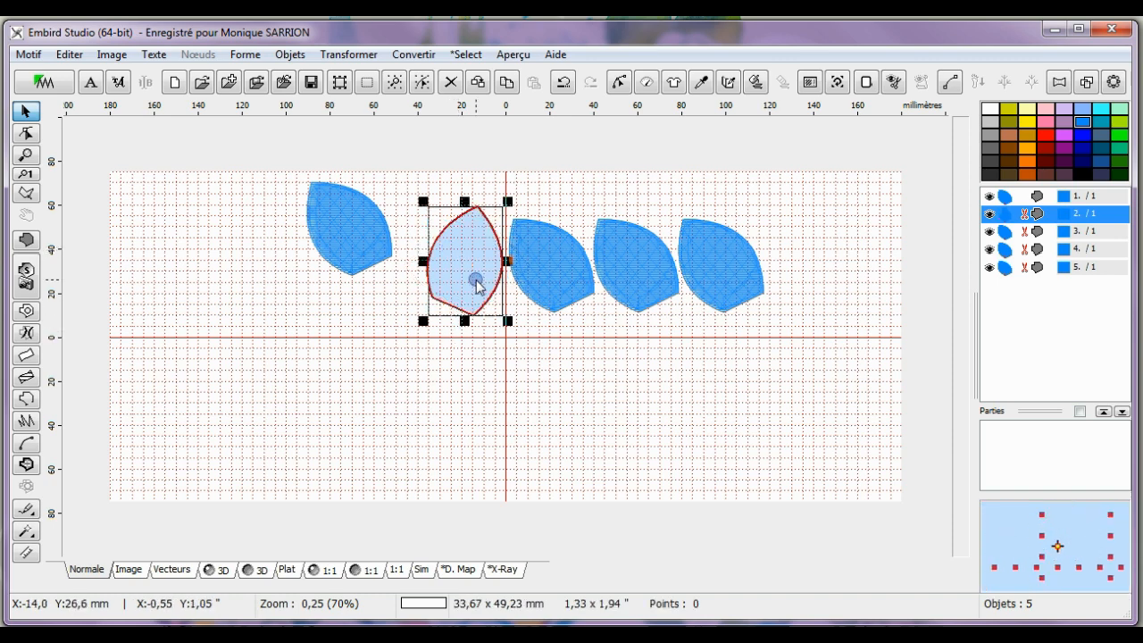
left_click_drag(474, 279, 444, 256)
left_click(337, 245)
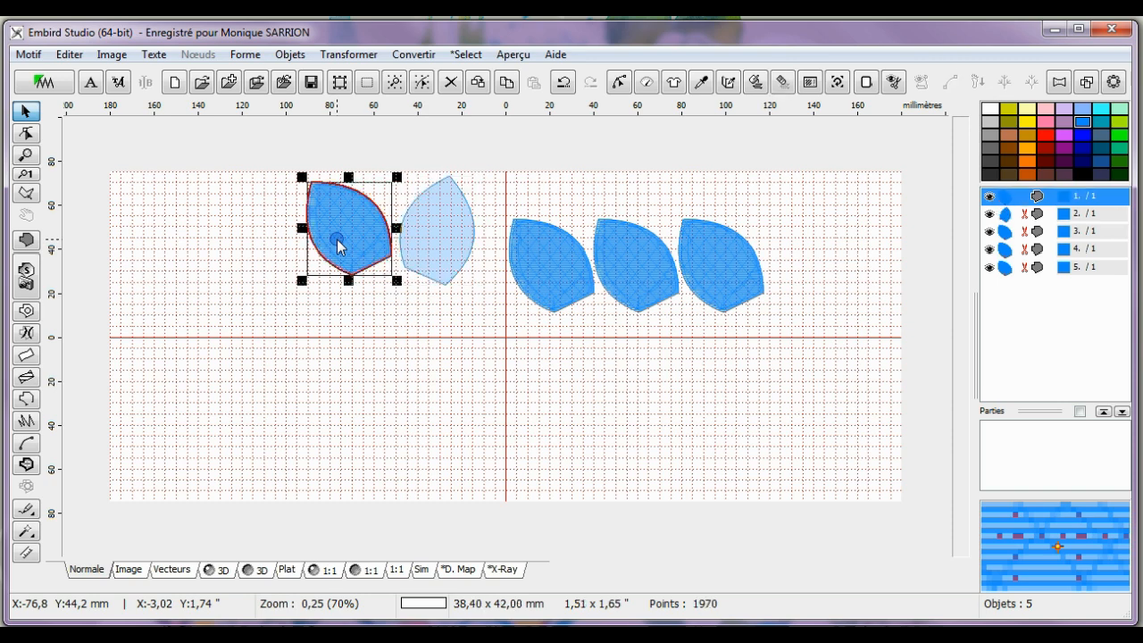
left_click_drag(337, 245, 357, 250)
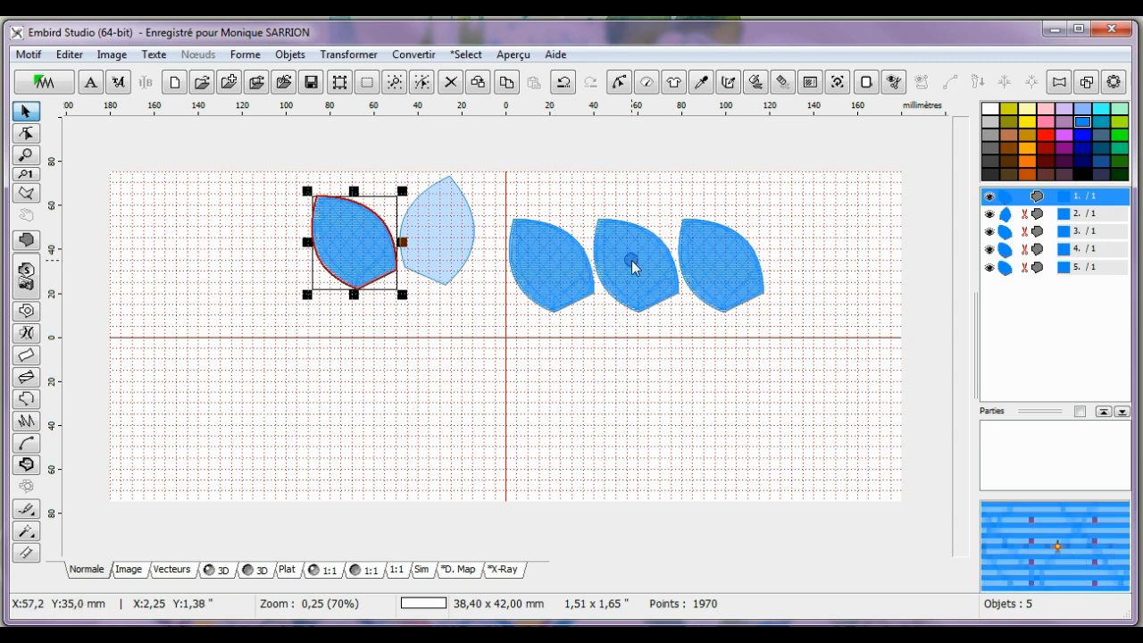
Rotate the third petal clockwise so its tip points up and right, and place it beside the second petal.
left_click(553, 284)
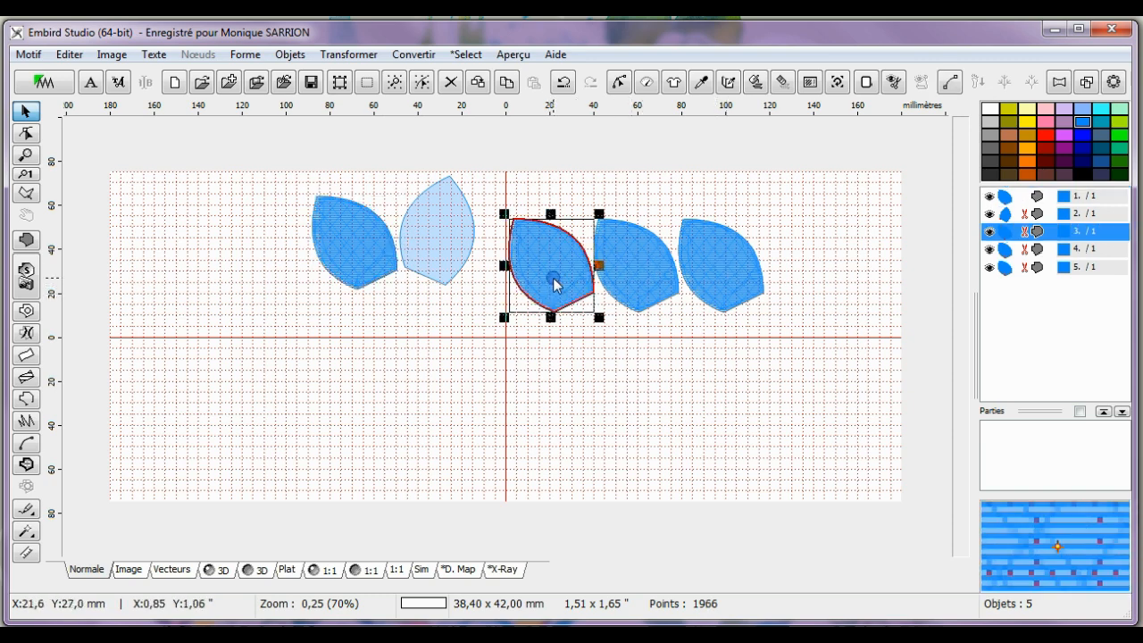
left_click_drag(600, 319, 525, 330)
left_click_drag(544, 283, 510, 282)
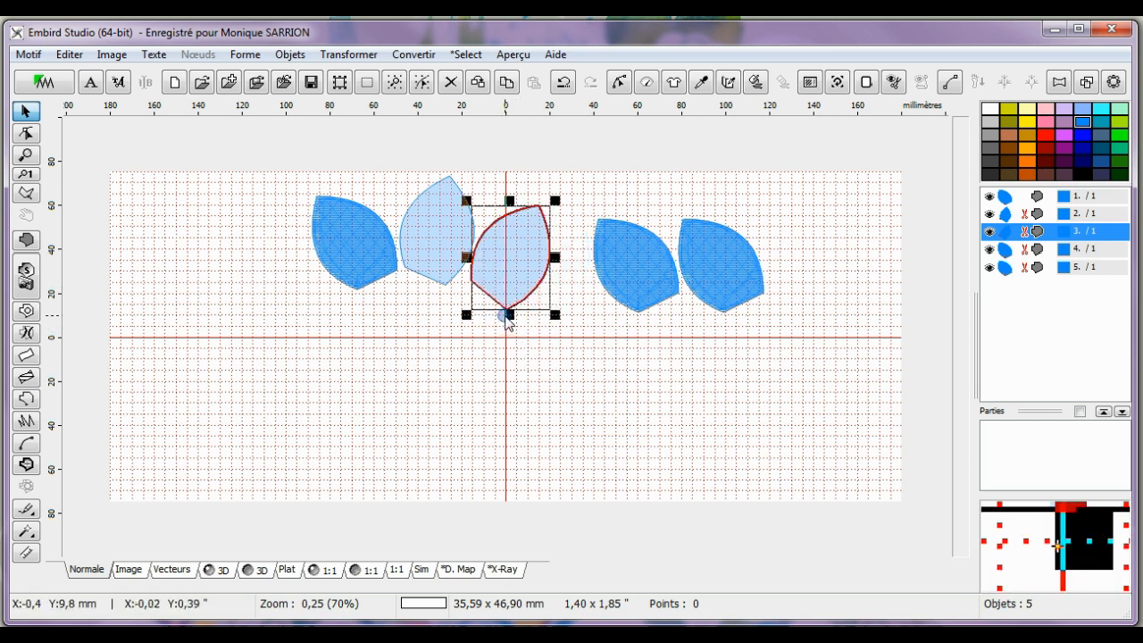
left_click_drag(556, 318, 544, 325)
left_click_drag(510, 255, 510, 284)
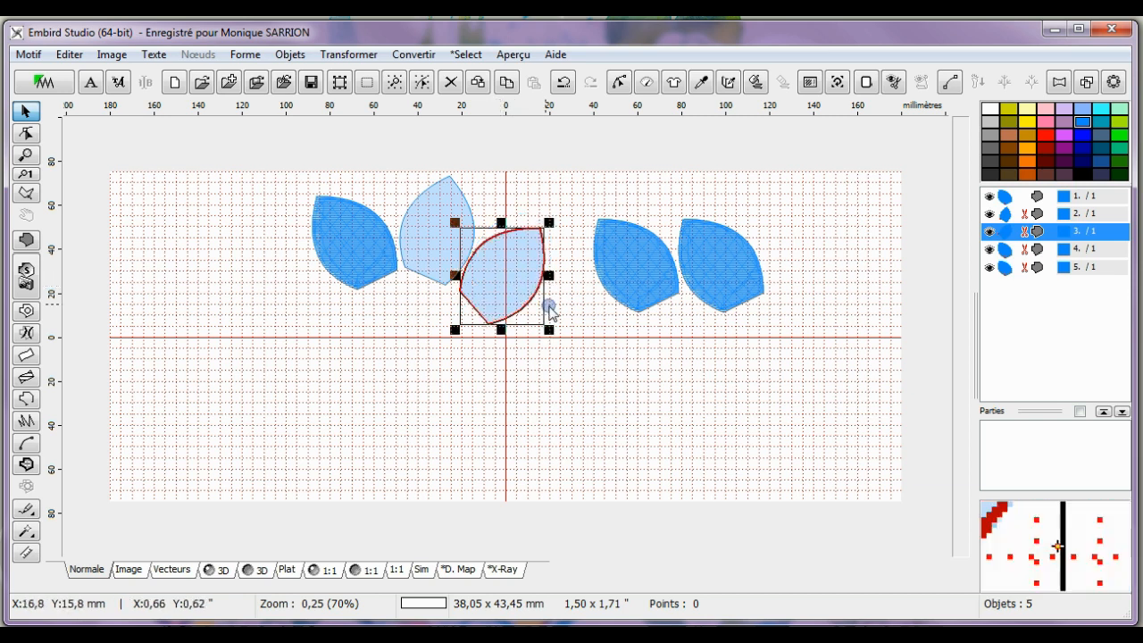
Rotate the fourth petal clockwise until its tip points right and slightly down, and place it below the third petal.
left_click(634, 284)
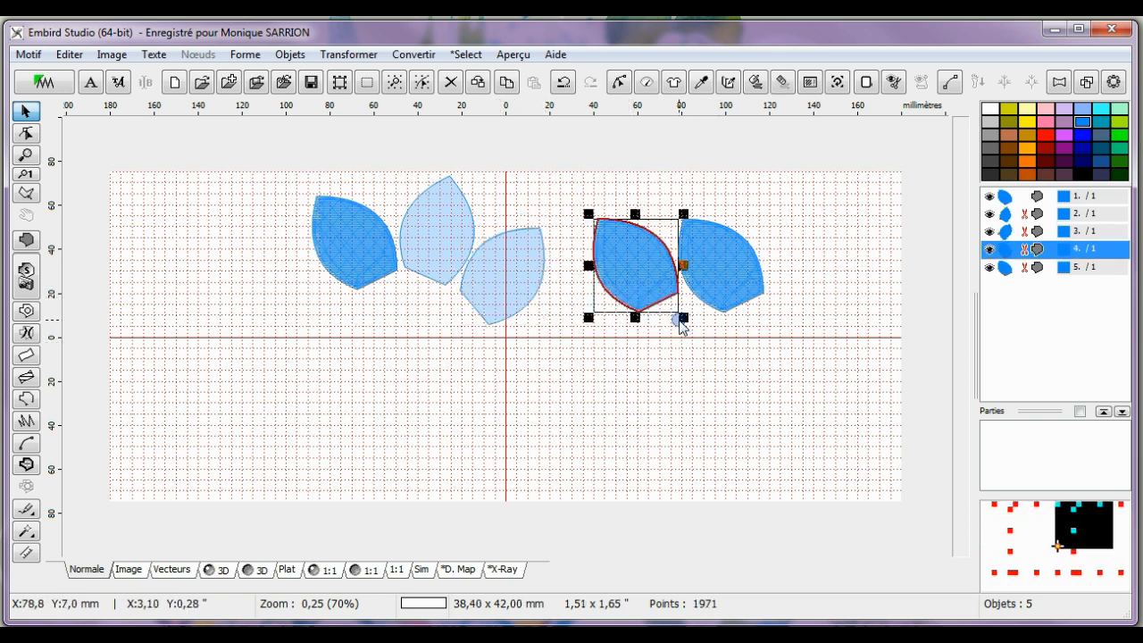
left_click_drag(682, 320, 595, 319)
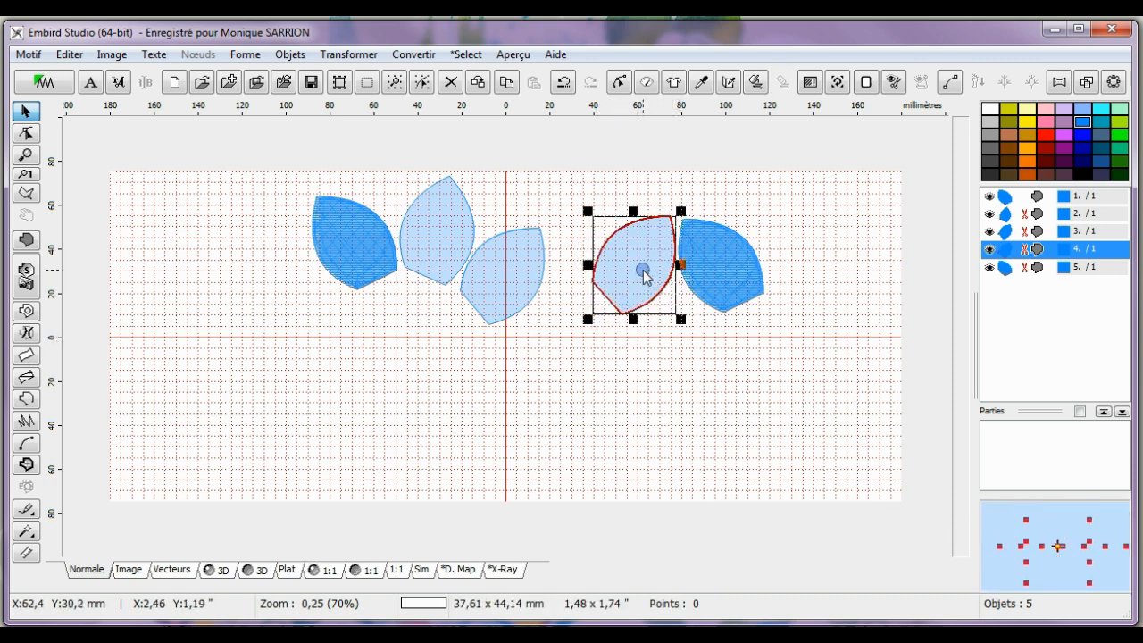
left_click_drag(643, 270, 522, 368)
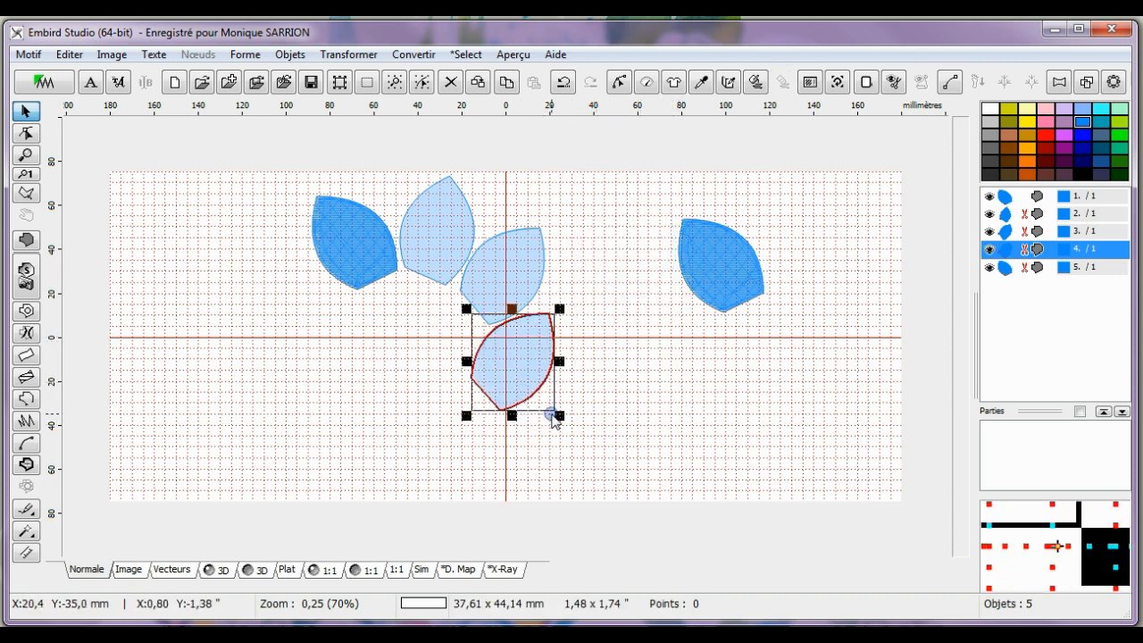
left_click_drag(558, 417, 469, 420)
left_click_drag(500, 362, 491, 368)
Turn the third petal slightly further clockwise and nudge its base against the neighbouring petals.
left_click(481, 287)
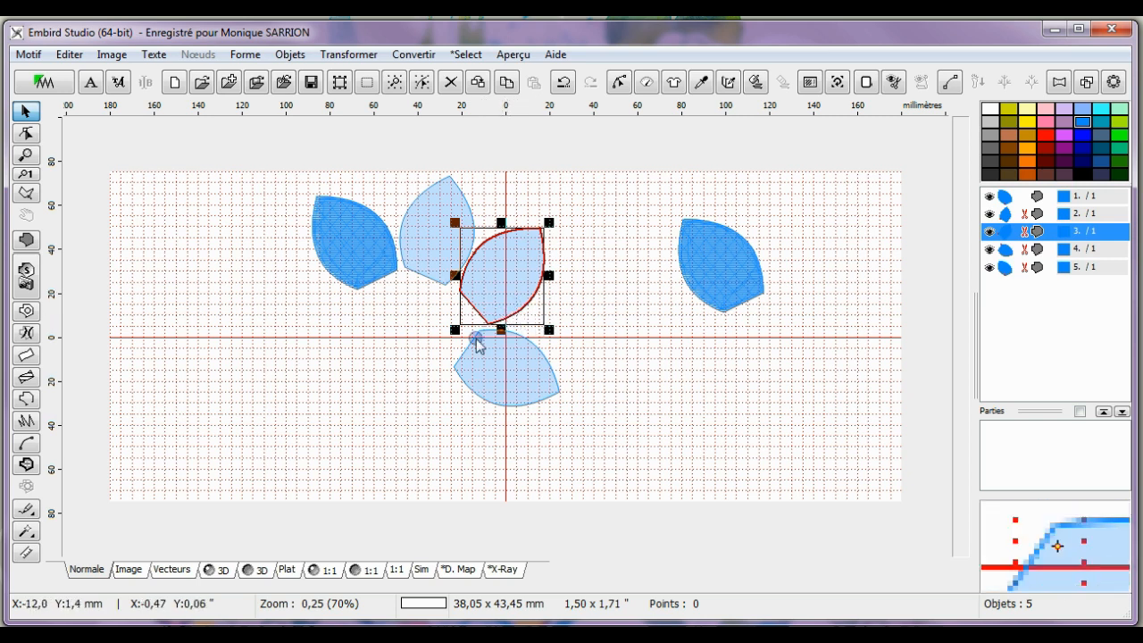
left_click_drag(548, 330, 527, 336)
left_click_drag(491, 278, 487, 284)
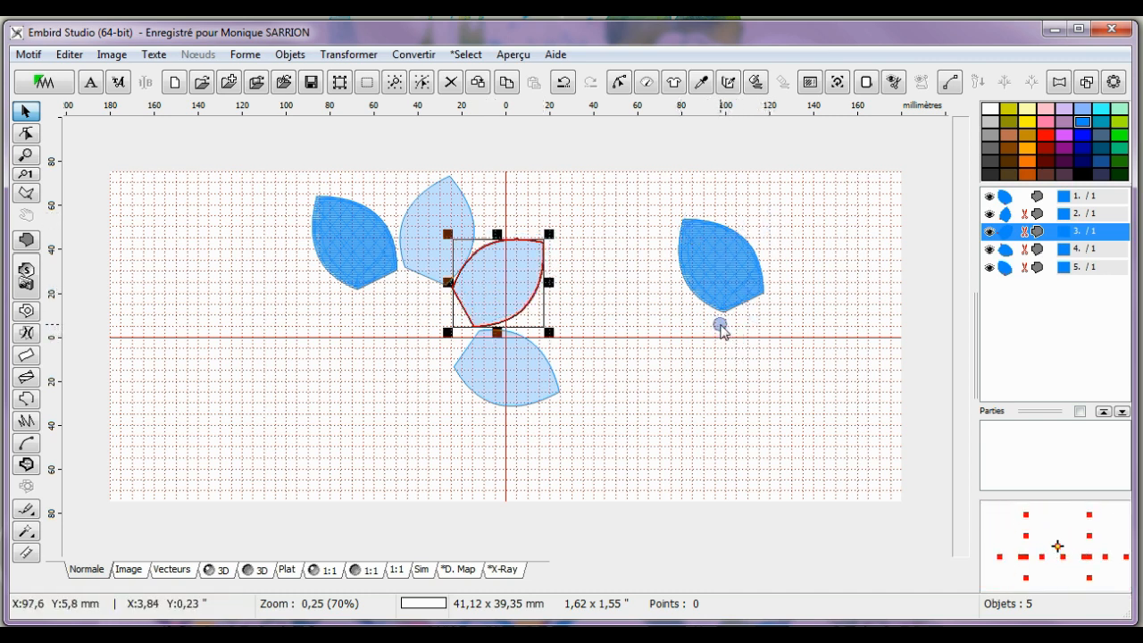
Move the fifth petal below the fourth, rotate it so its tip points down, and deselect it.
left_click(715, 248)
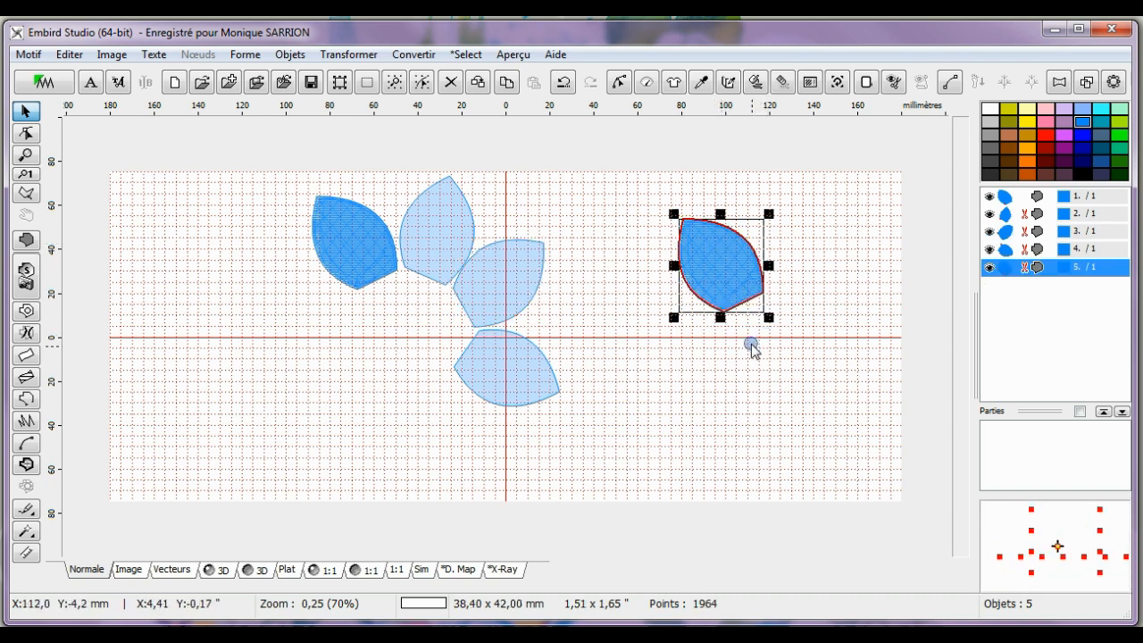
left_click_drag(732, 258, 435, 404)
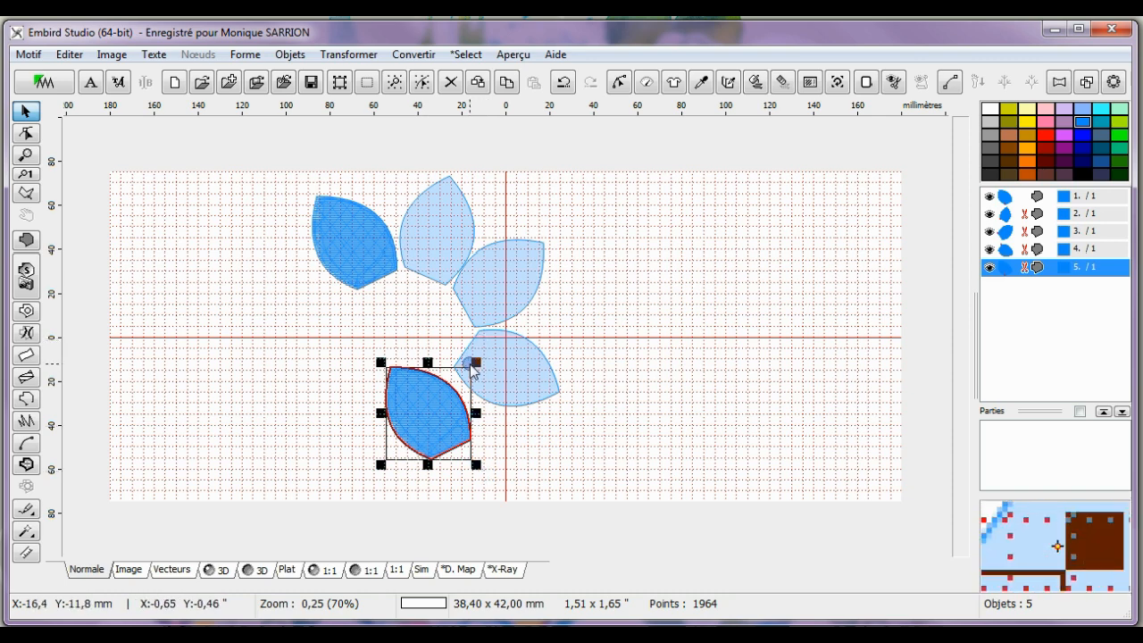
left_click_drag(474, 363, 394, 445)
left_click_drag(413, 387, 449, 402)
left_click(685, 319)
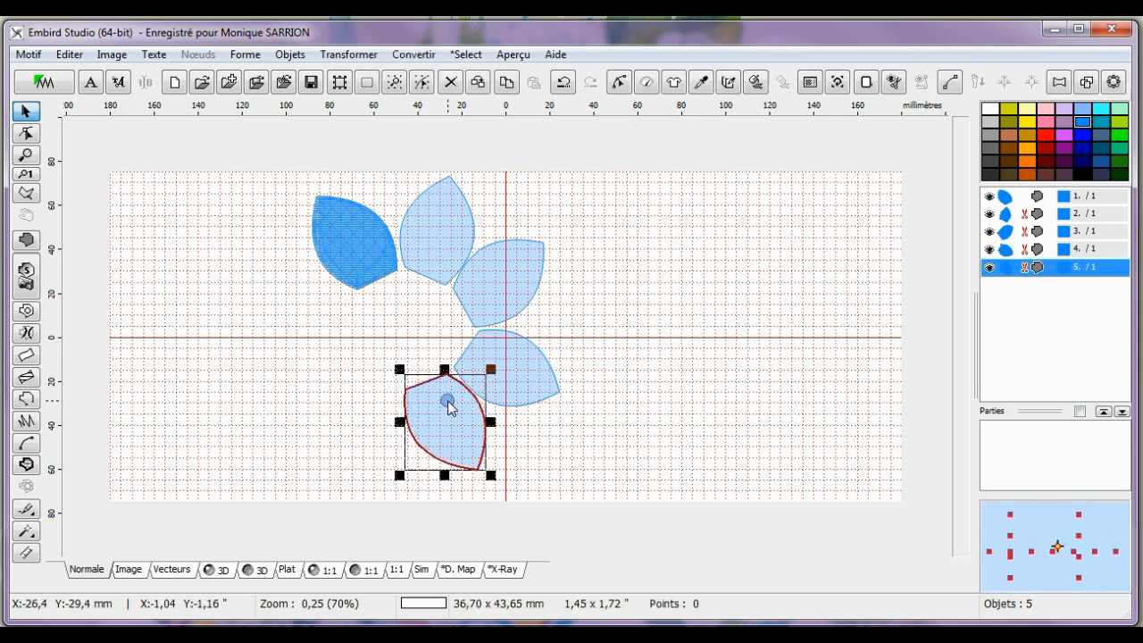
Rotate the fourth petal slightly and nudge it up and left between its neighbours.
left_click(512, 346)
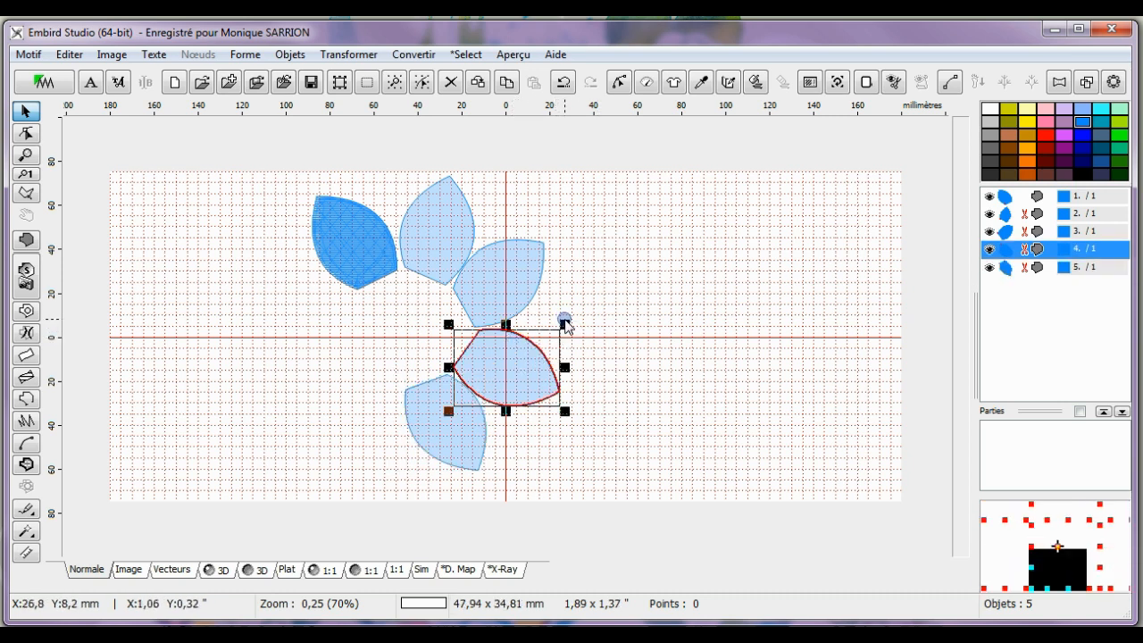
left_click_drag(564, 320, 560, 313)
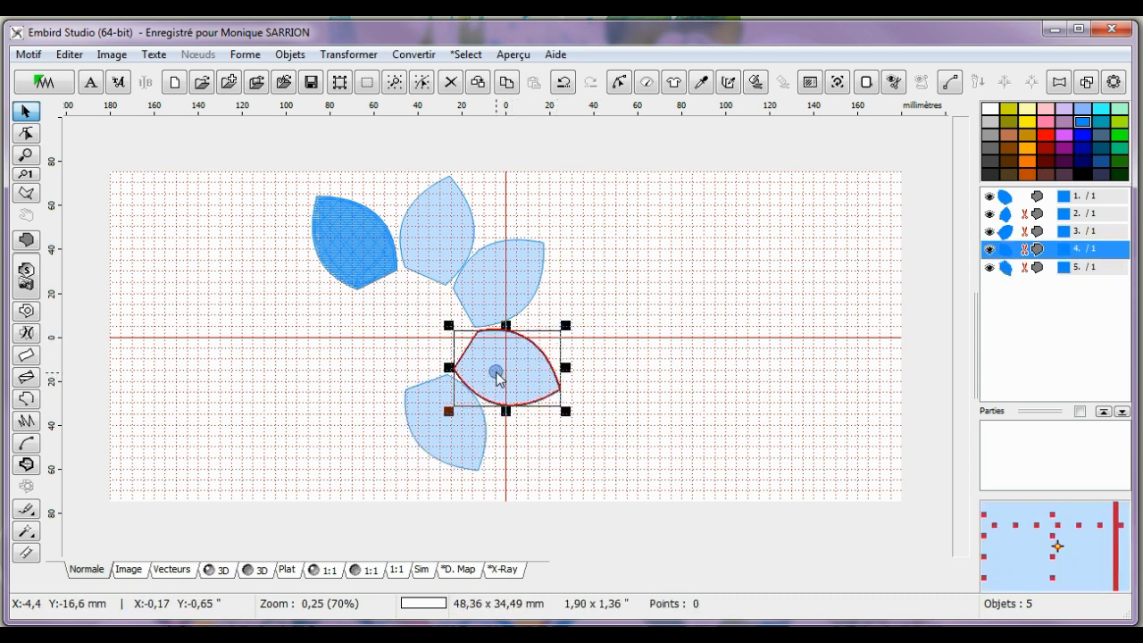
left_click_drag(492, 361, 490, 359)
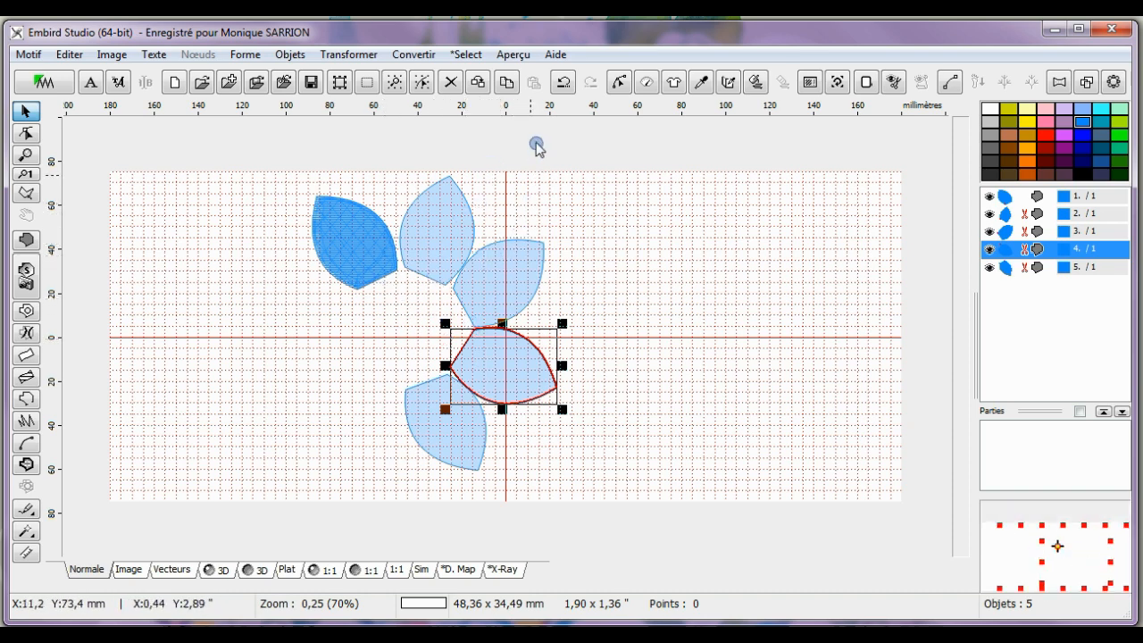
Turn on the display of jumps (Sauts) and look closely at the connections between the petal bases.
left_click(513, 55)
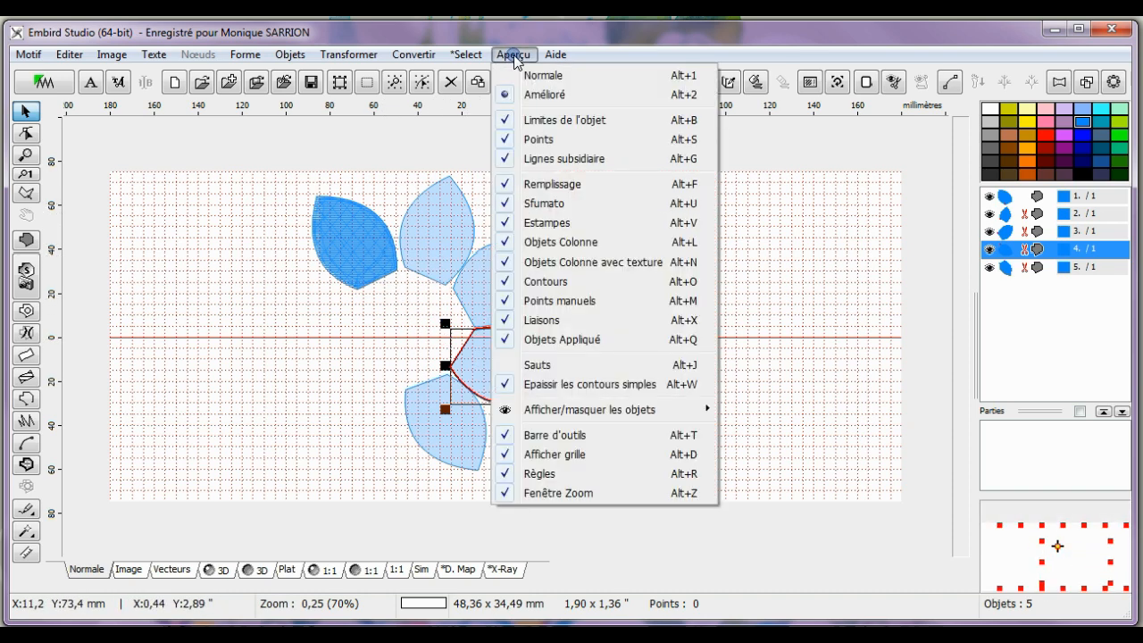
left_click(510, 366)
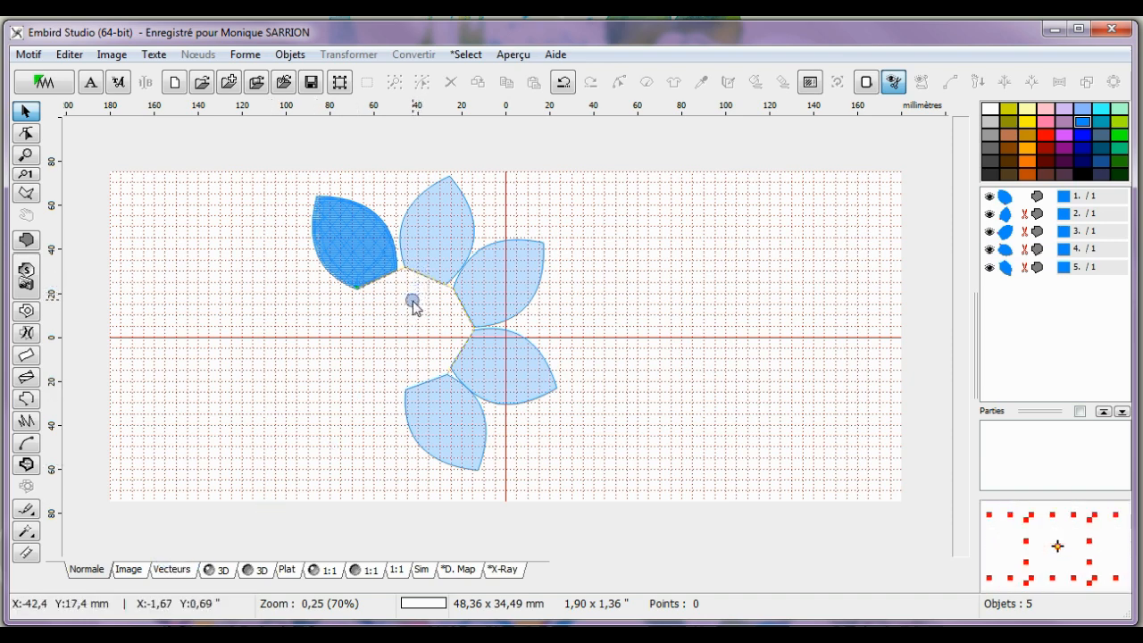
scroll(406, 329, "up", 1)
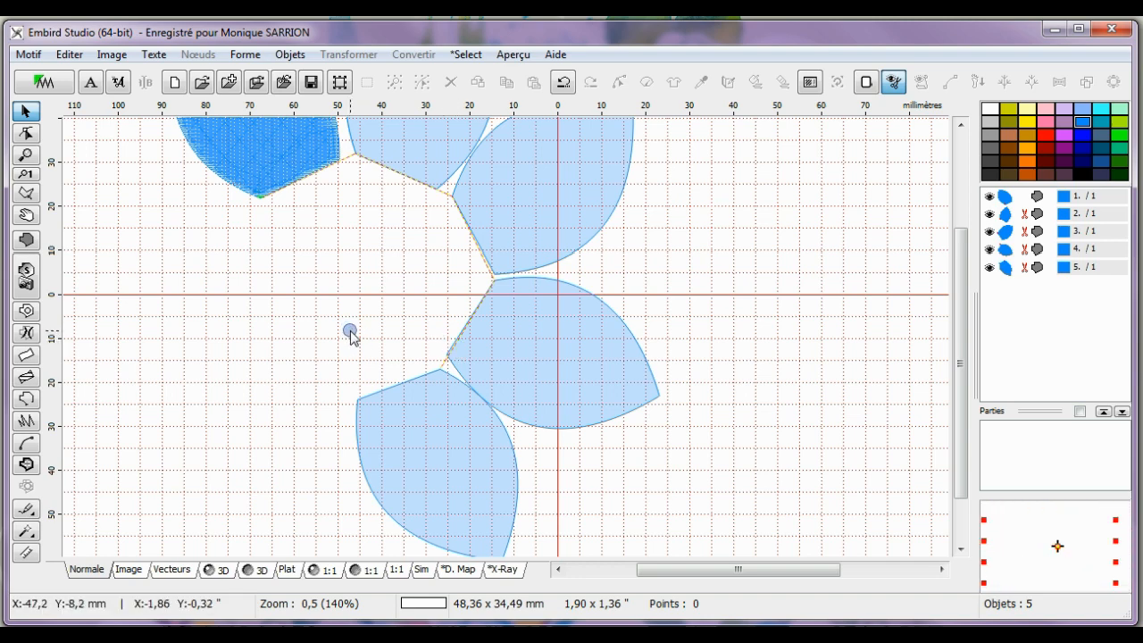
Select all five petals, switch to the 3D view and generate their stitches.
left_click_drag(964, 266, 964, 210)
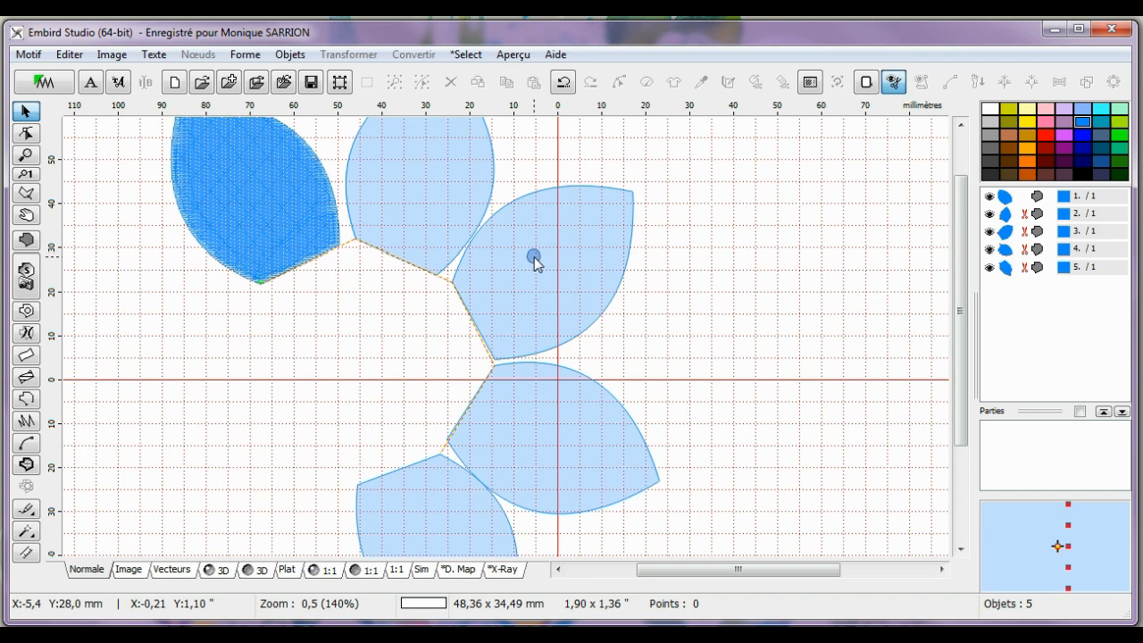
left_click_drag(1023, 198, 1030, 269)
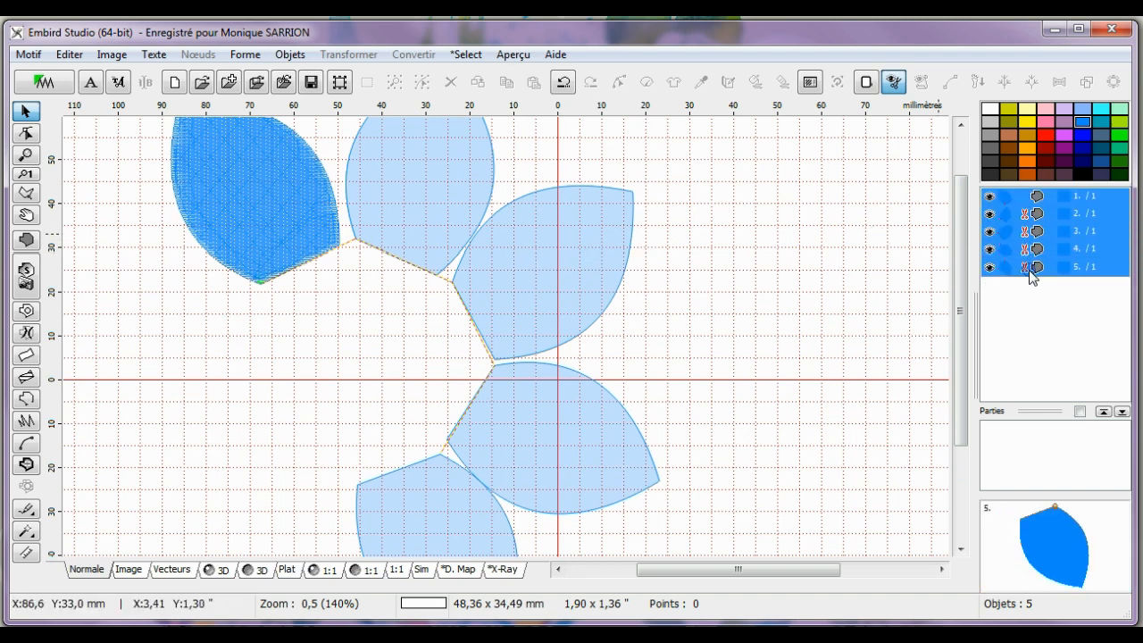
left_click(212, 578)
right_click(550, 249)
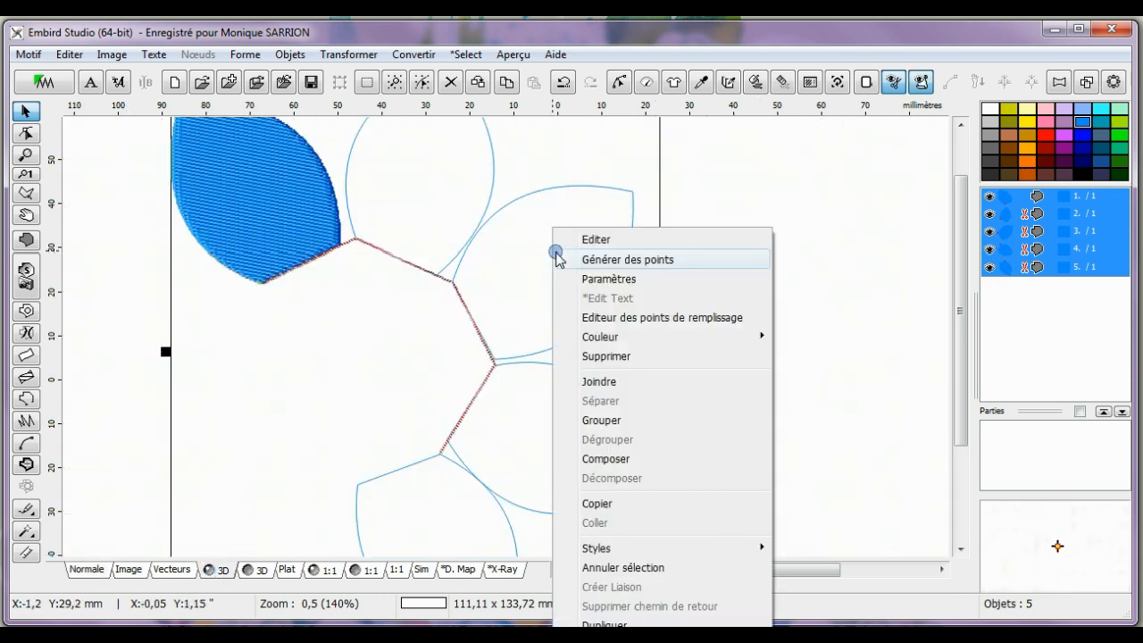
left_click(593, 239)
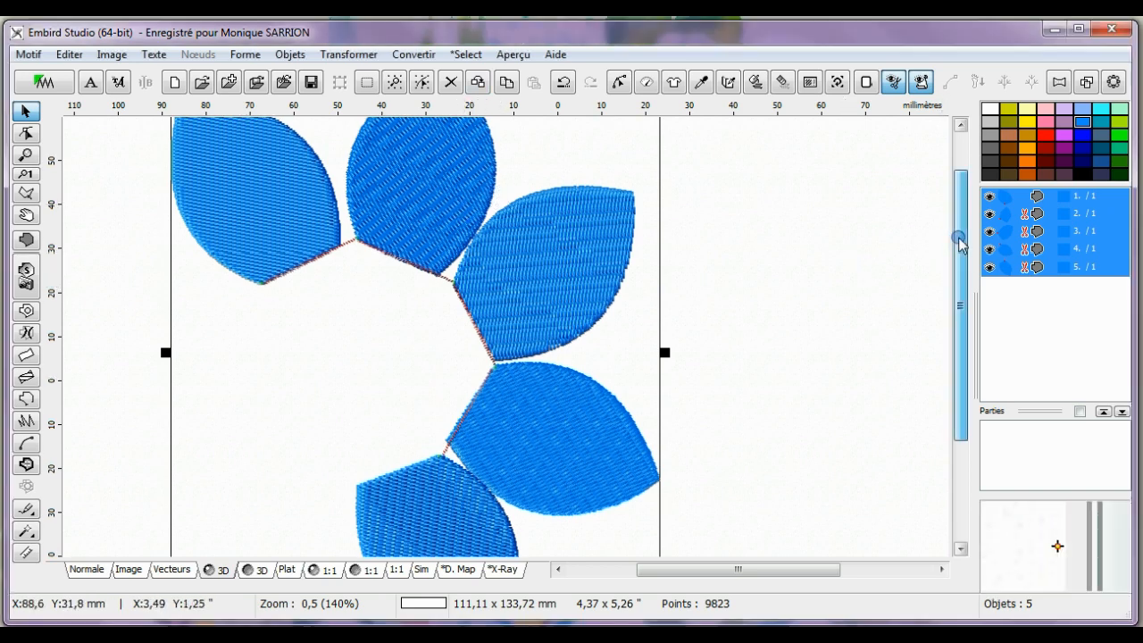
Compare the fill angle parameters of the second petal with those of the first petal, leaving both unchanged.
scroll(960, 243, "up", 2)
left_click(1012, 218)
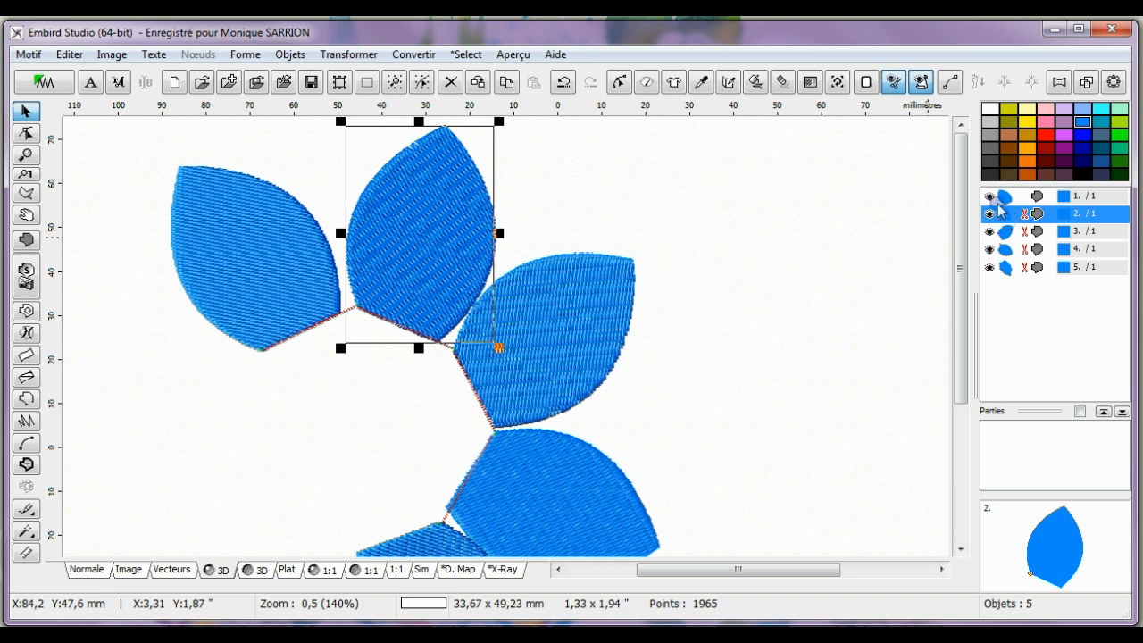
right_click(433, 229)
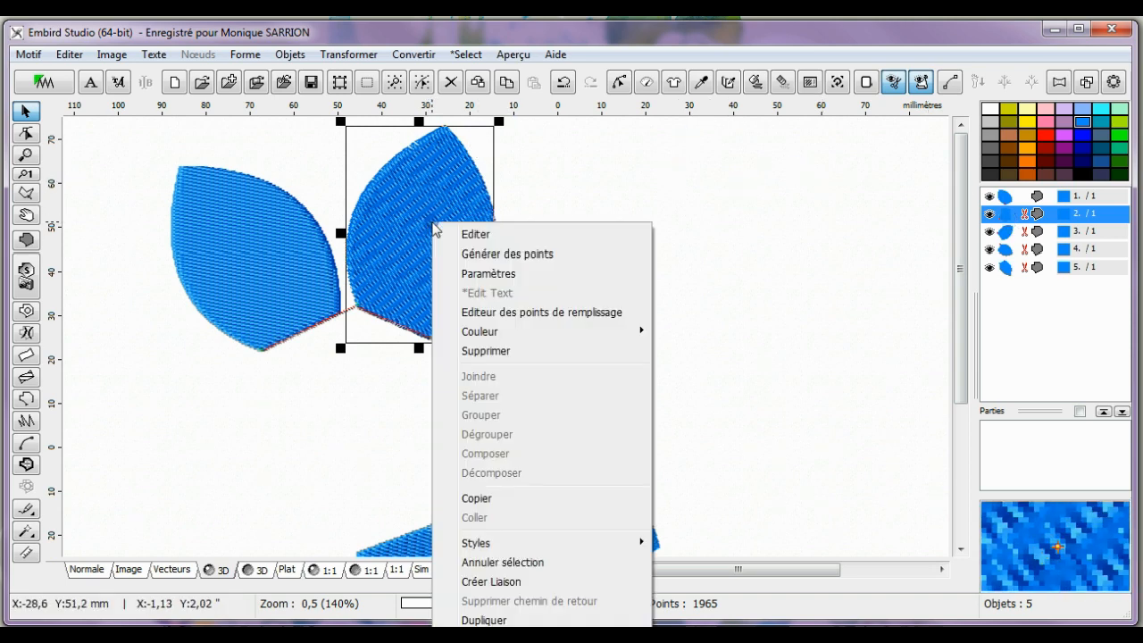
left_click(525, 273)
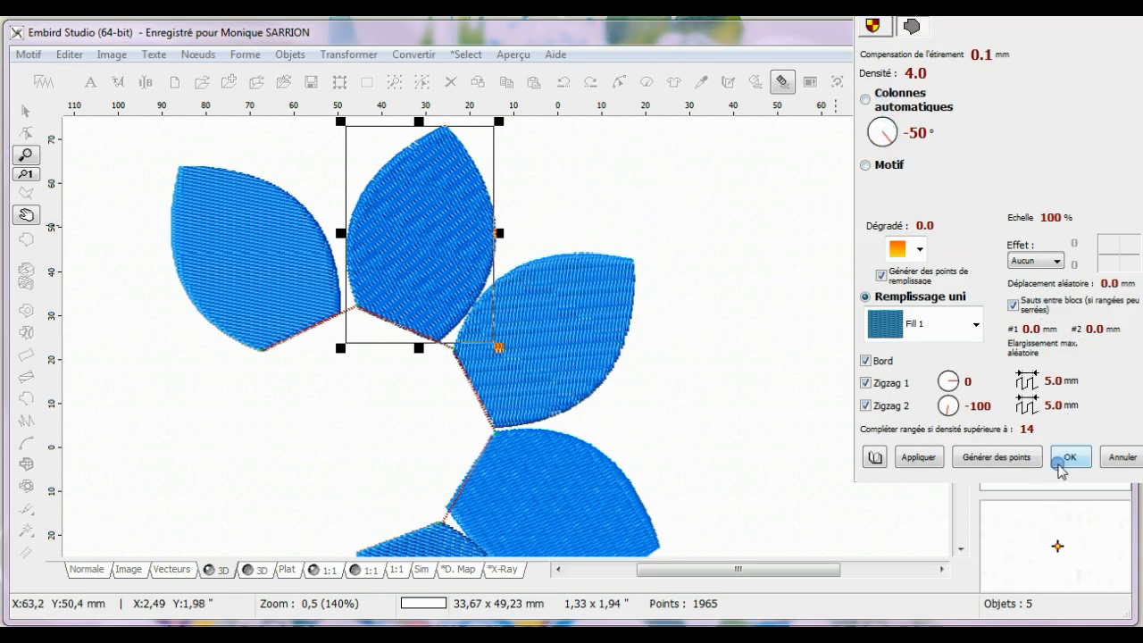
left_click(1127, 459)
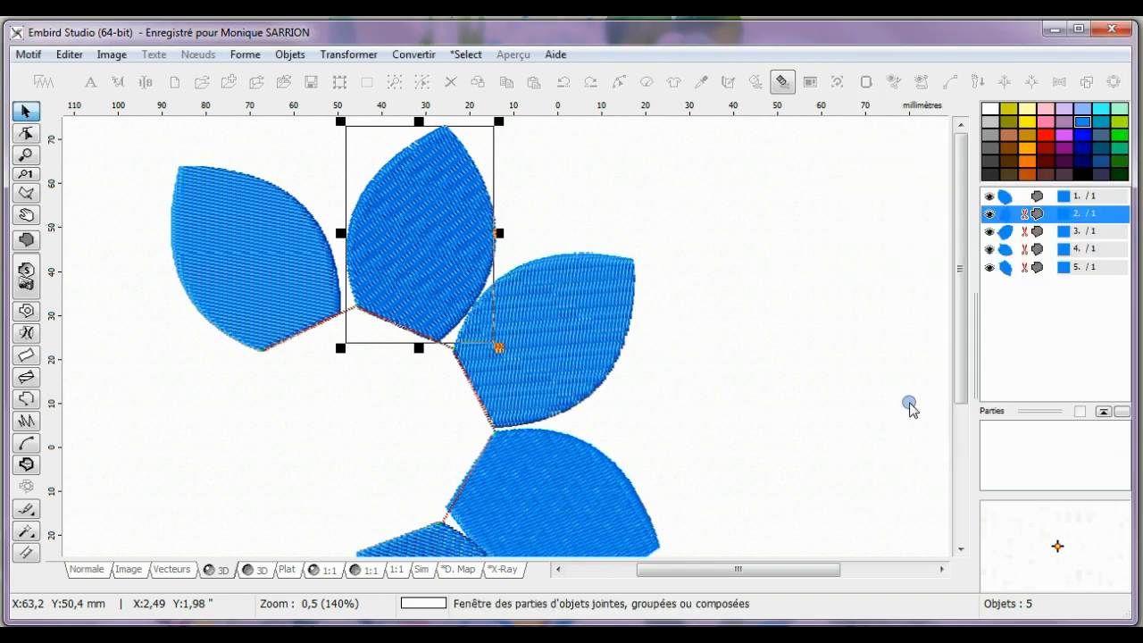
left_click(271, 250)
right_click(279, 225)
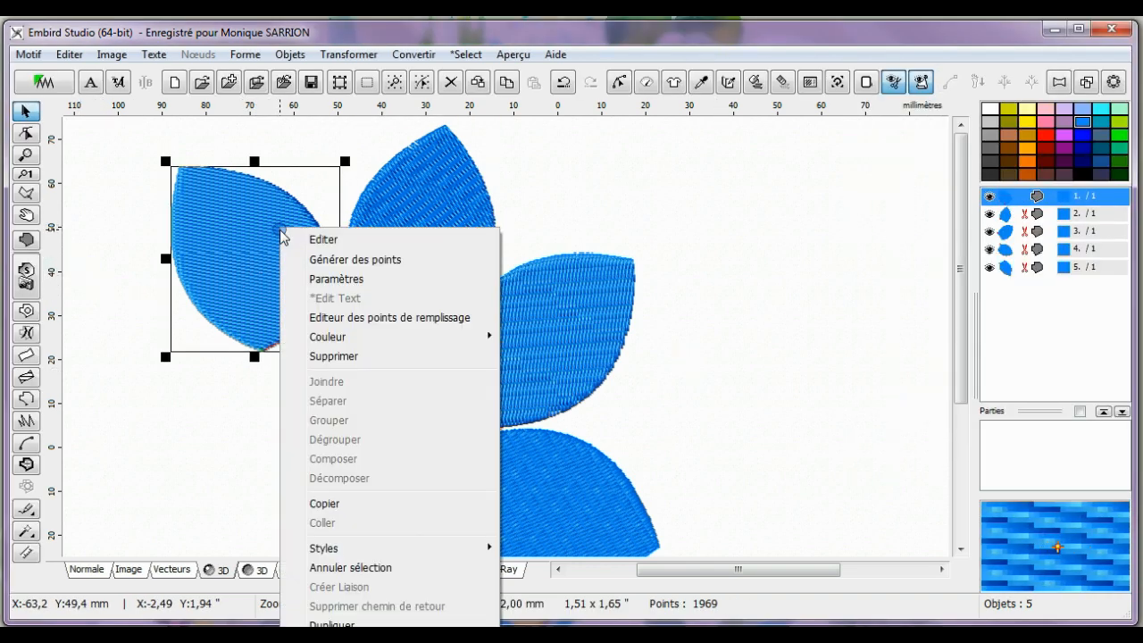
left_click(332, 279)
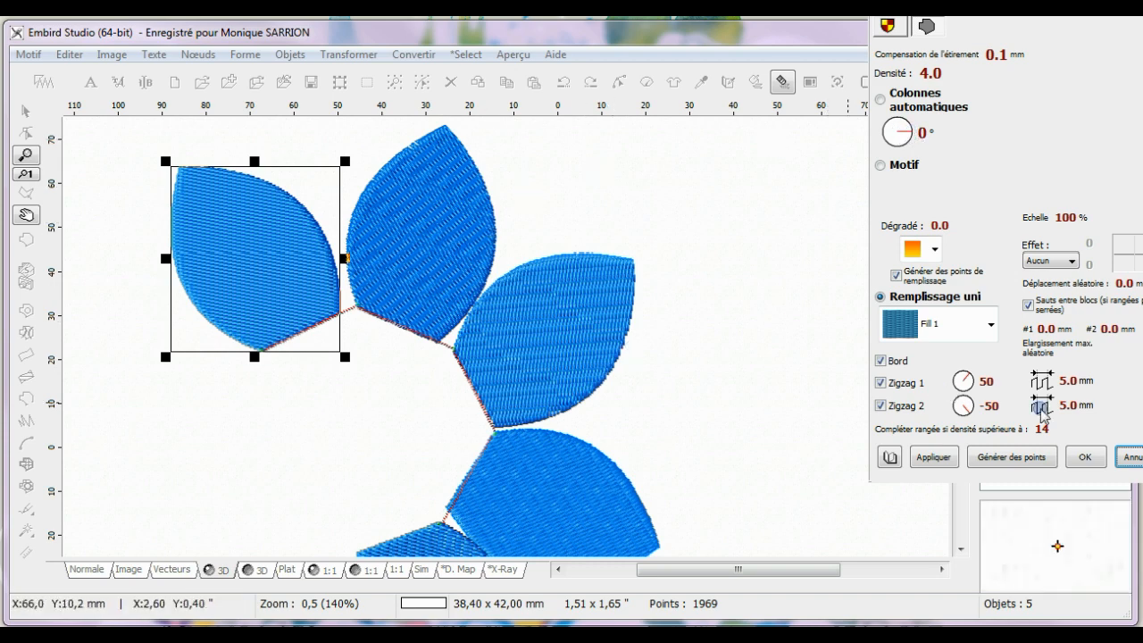
left_click(1123, 457)
Set the second petal's fill angle to -20° and generate its stitches.
left_click(421, 286)
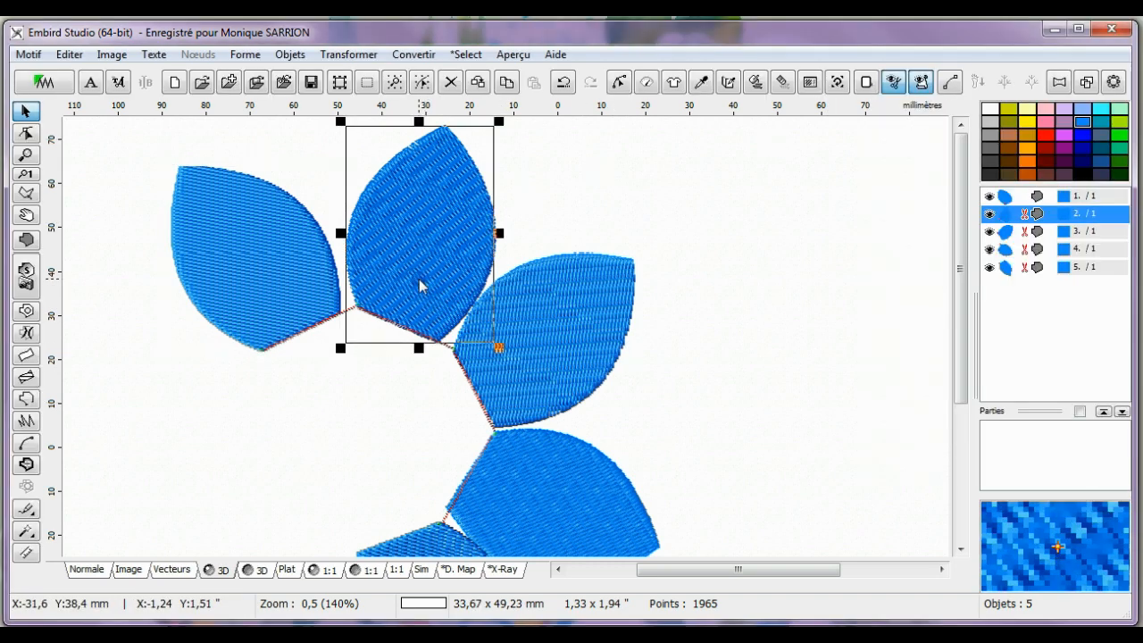
right_click(442, 253)
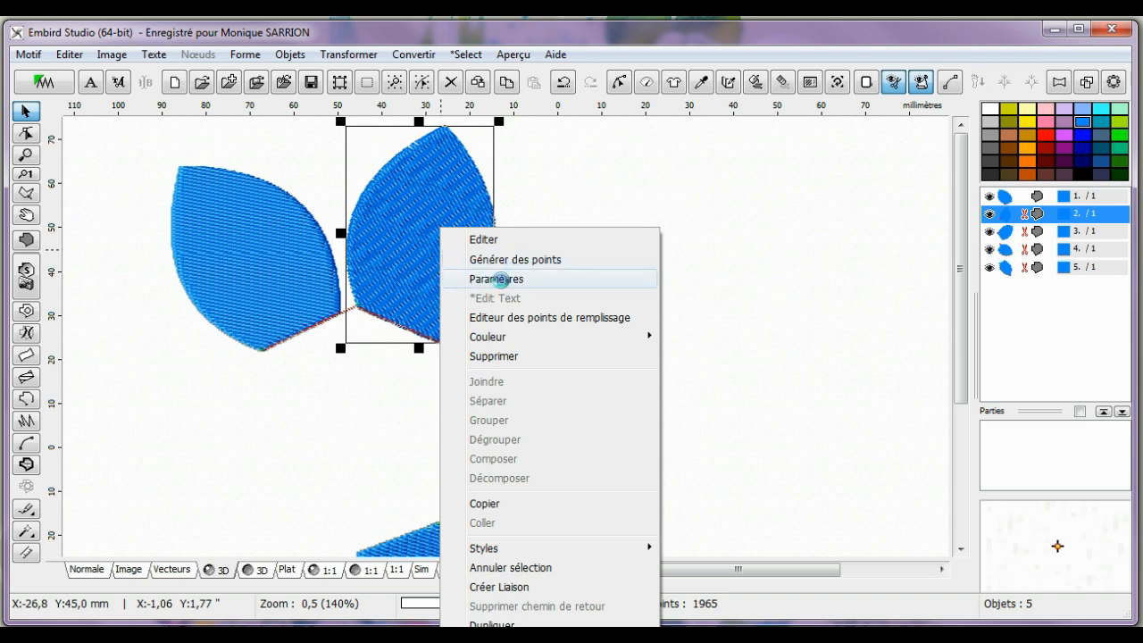
left_click(500, 279)
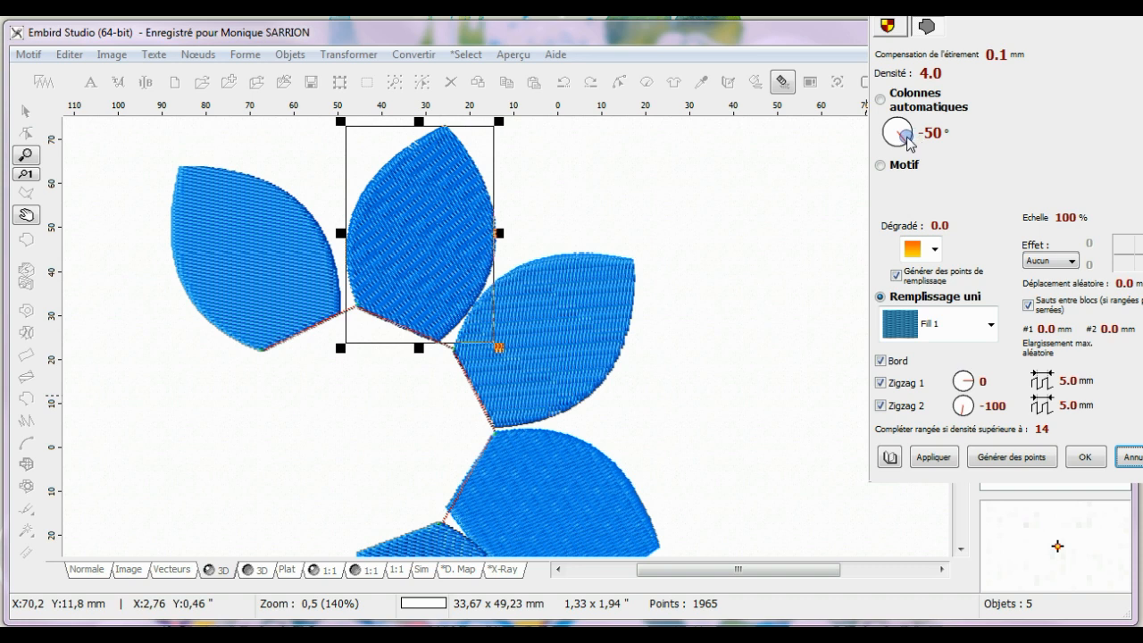
left_click(933, 457)
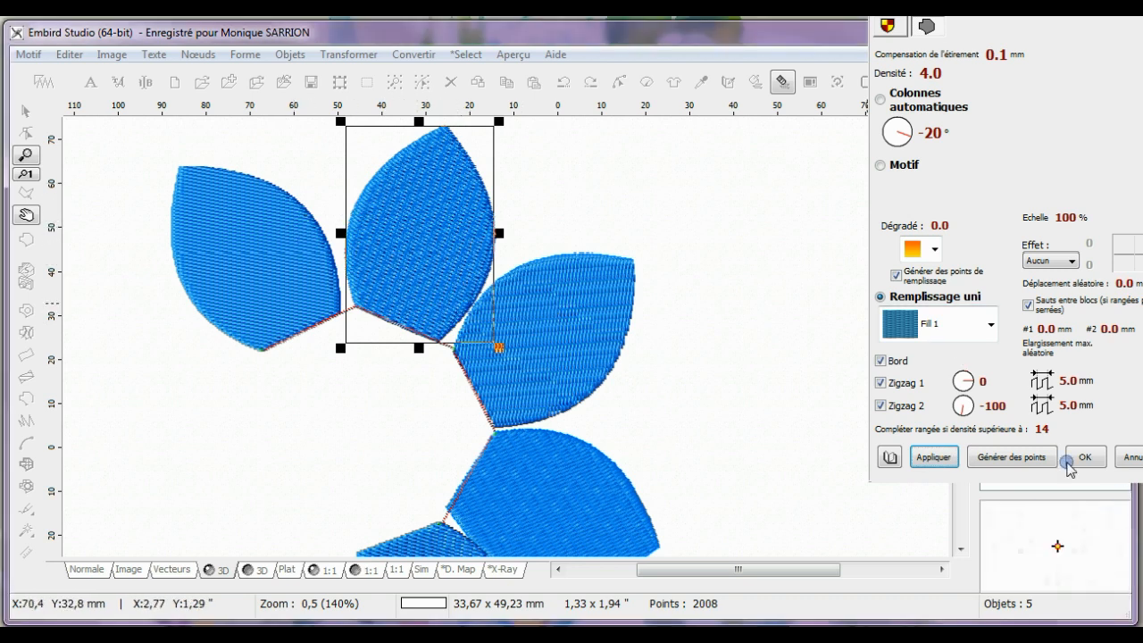
left_click(933, 457)
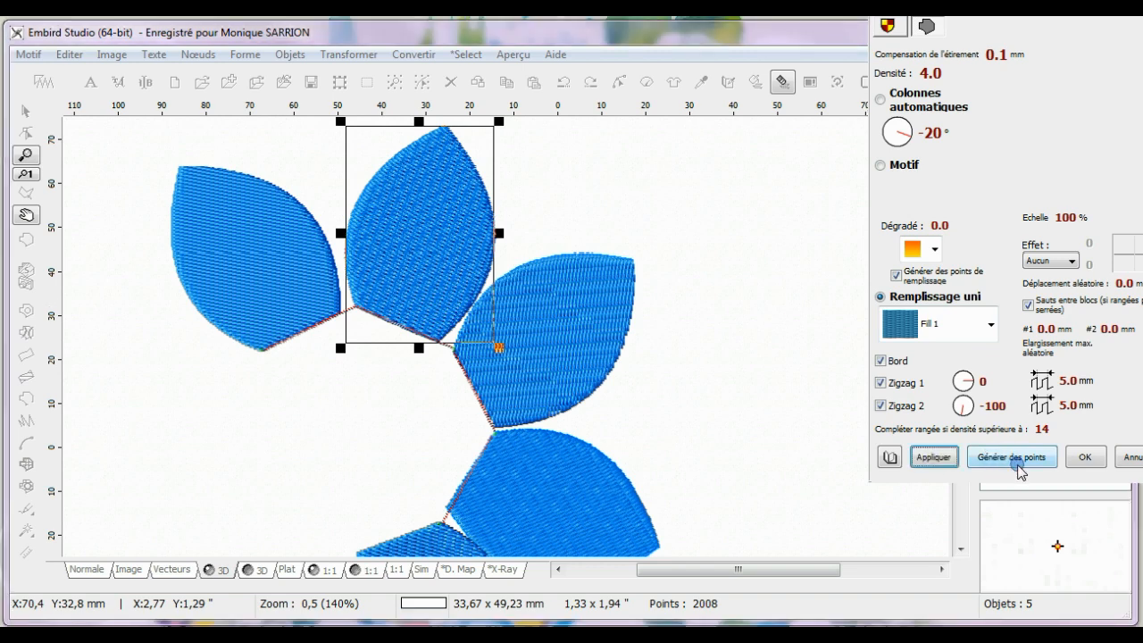
left_click(1016, 457)
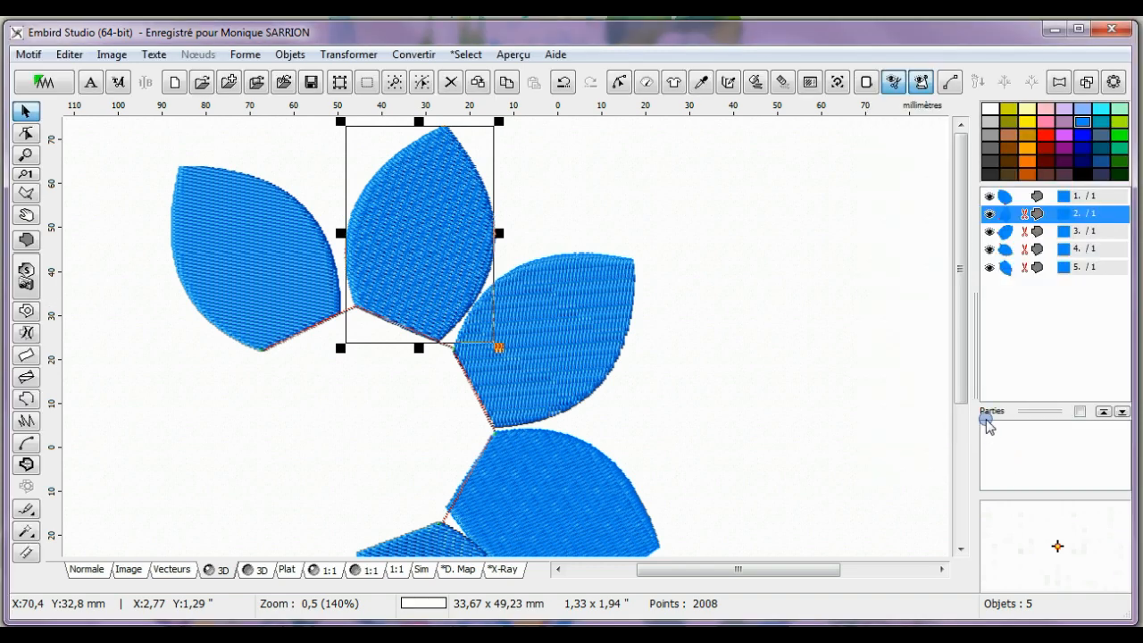
Open the third petal's parameters and apply a fill angle of -35°.
left_click(1008, 231)
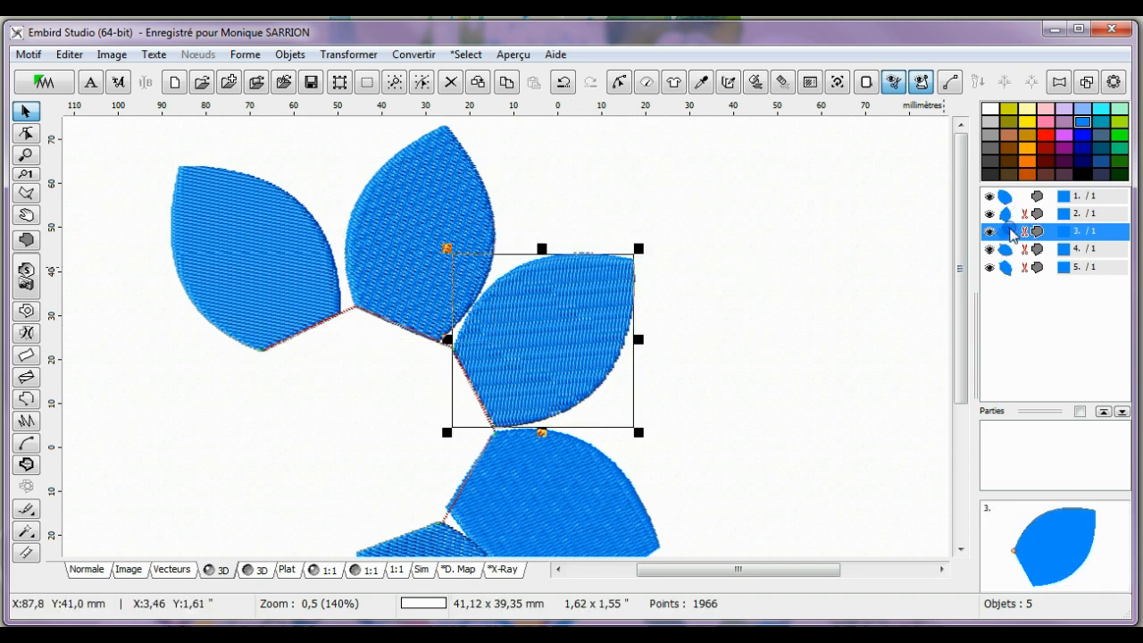
right_click(1011, 234)
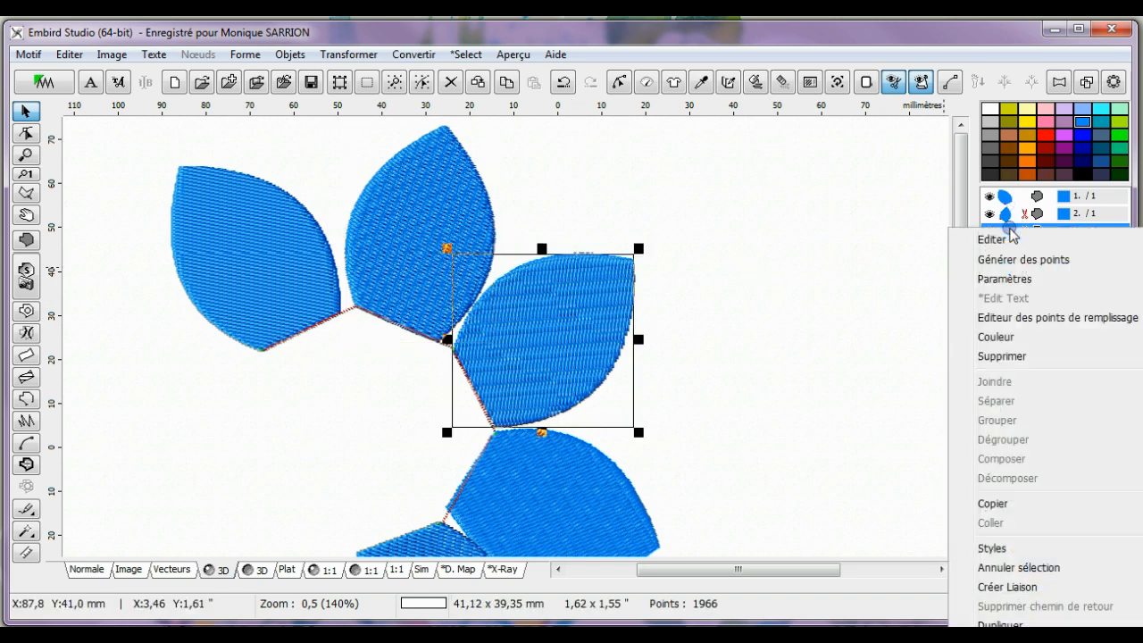
left_click(998, 280)
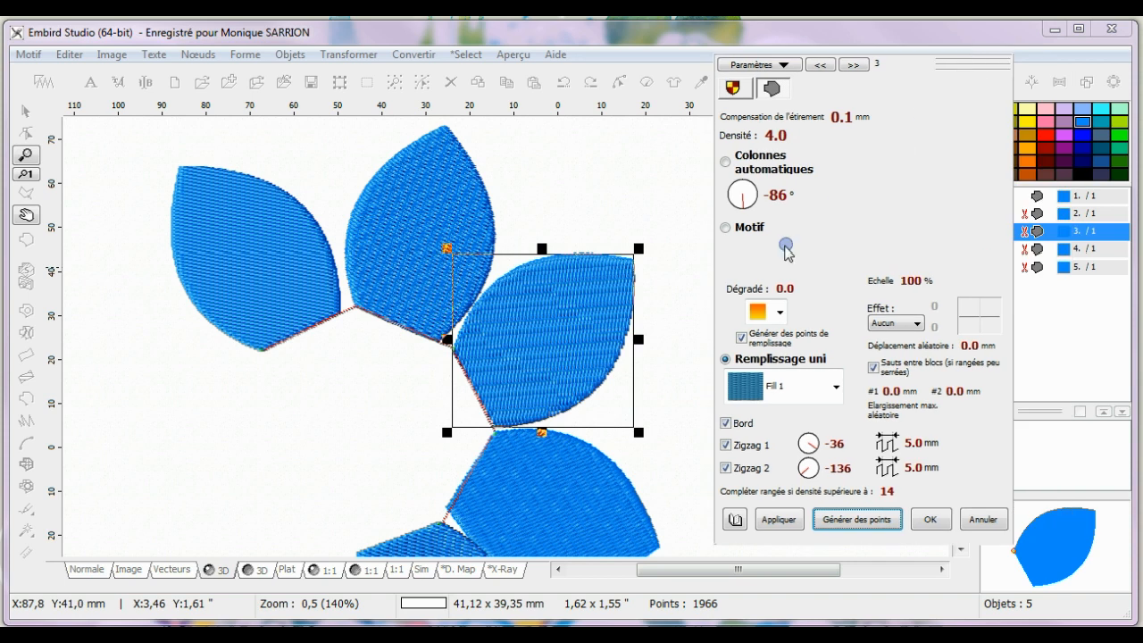
left_click(751, 202)
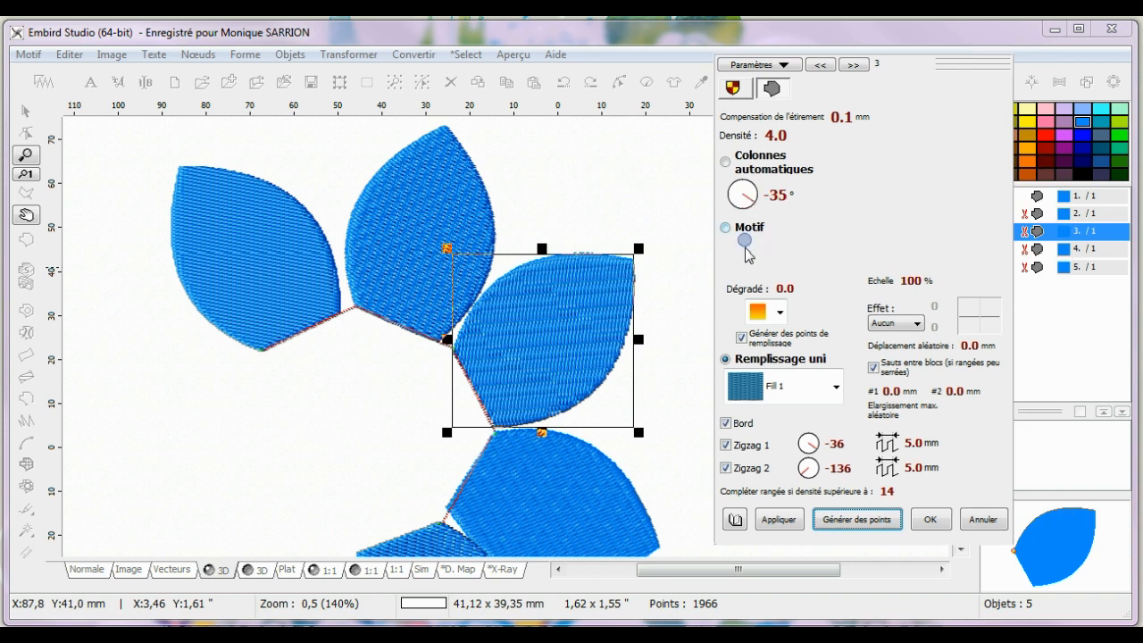
left_click(776, 522)
left_click(786, 522)
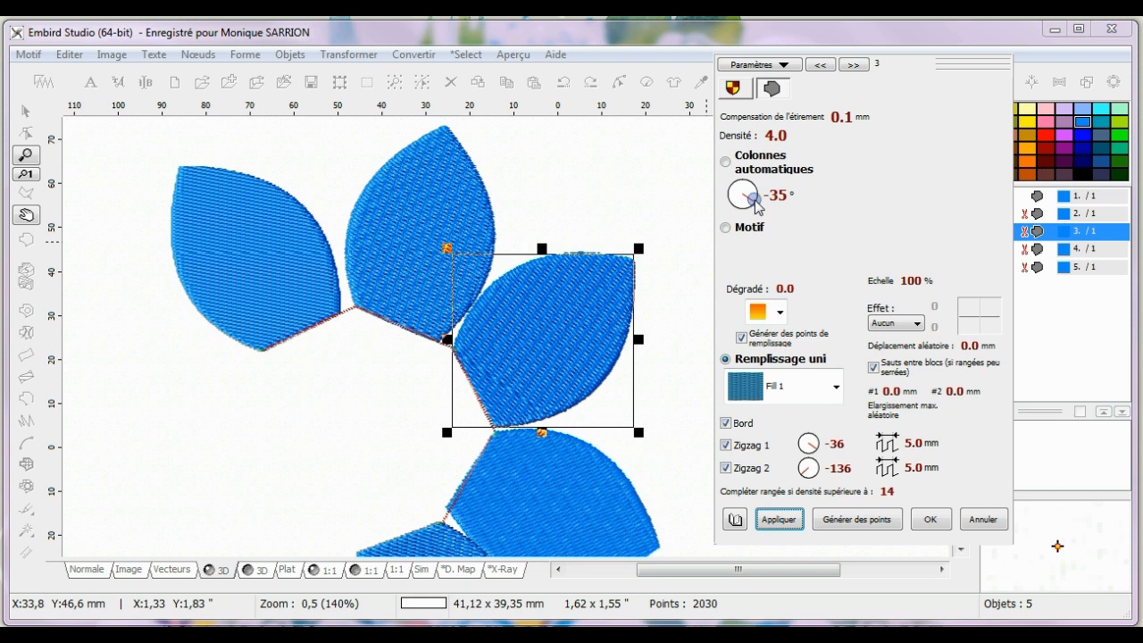
Try fill angles of -25°, 20°, 45°, 35° and 40° on the third petal.
left_click(782, 519)
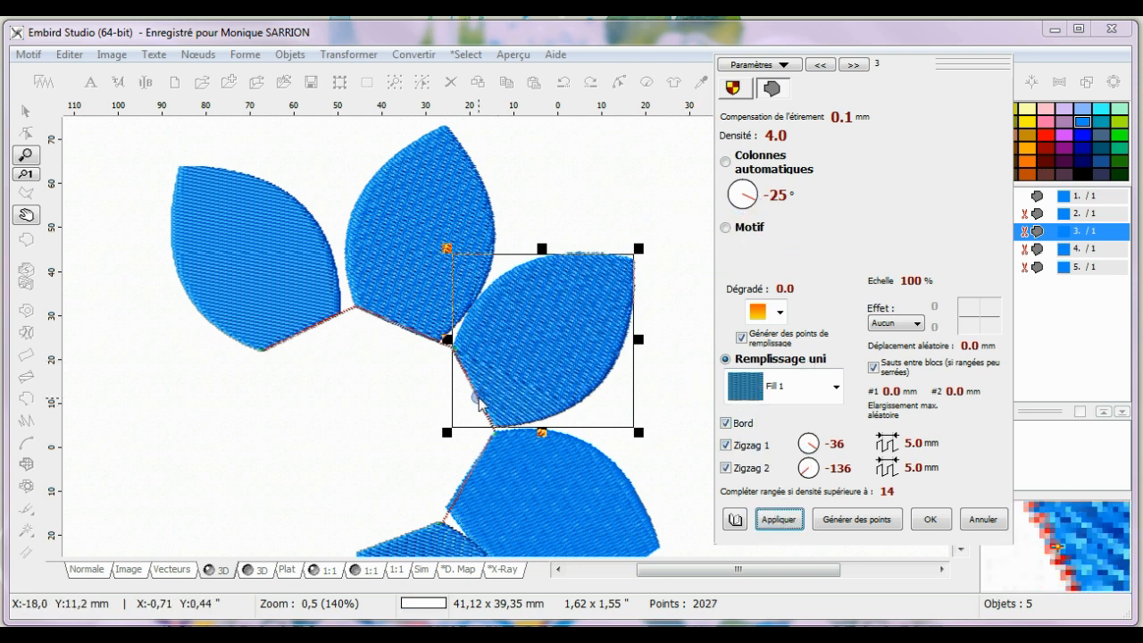
left_click(755, 195)
left_click(775, 522)
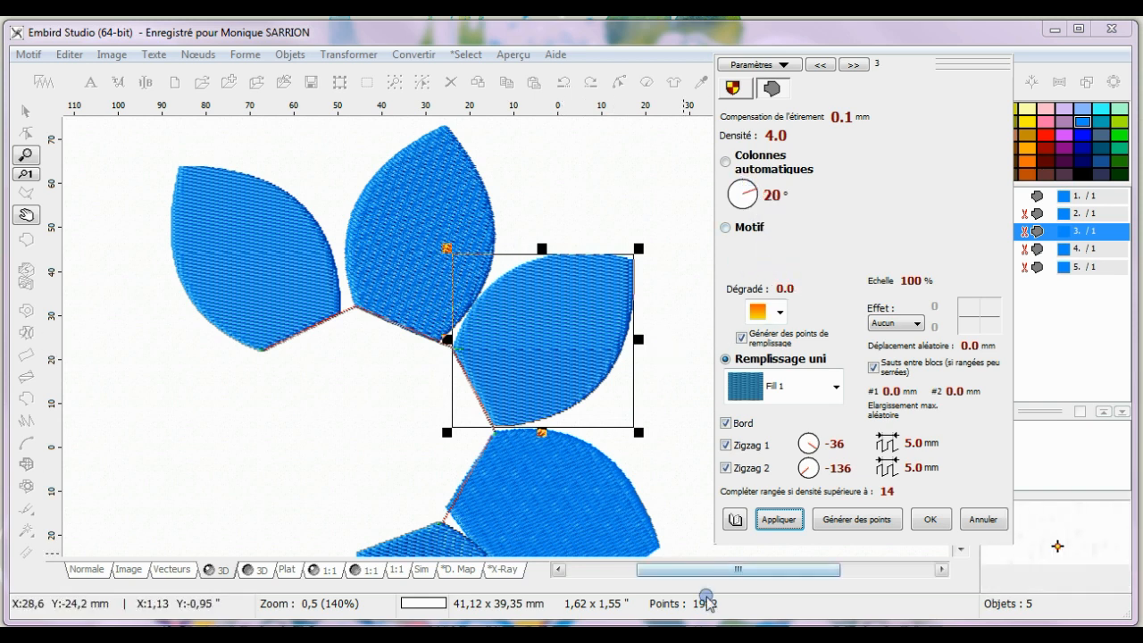
left_click(770, 521)
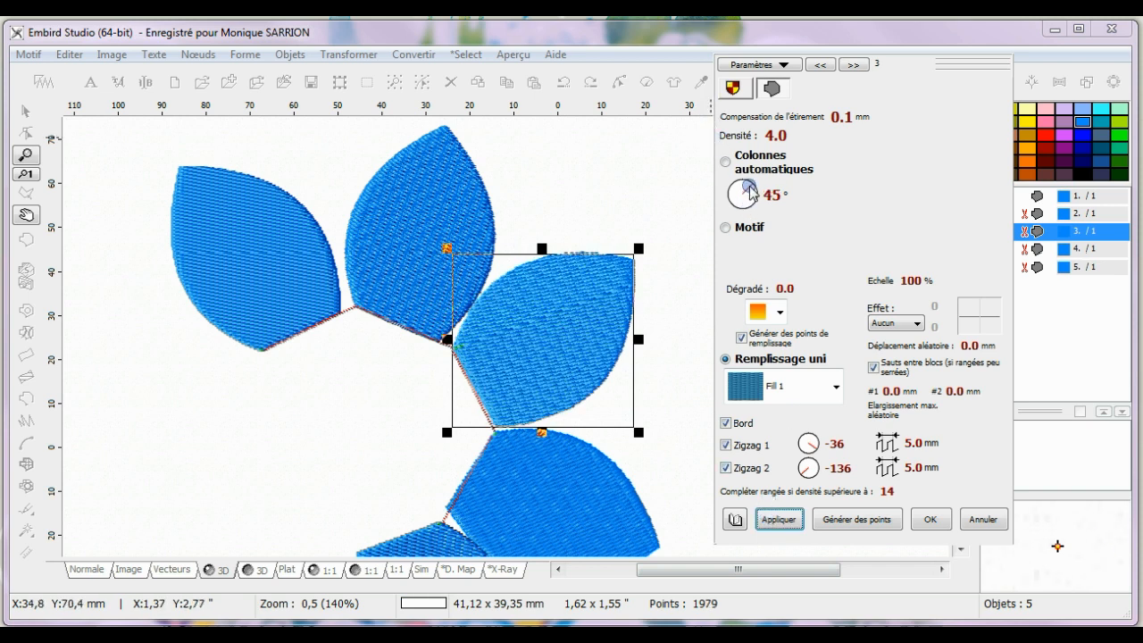
left_click(777, 519)
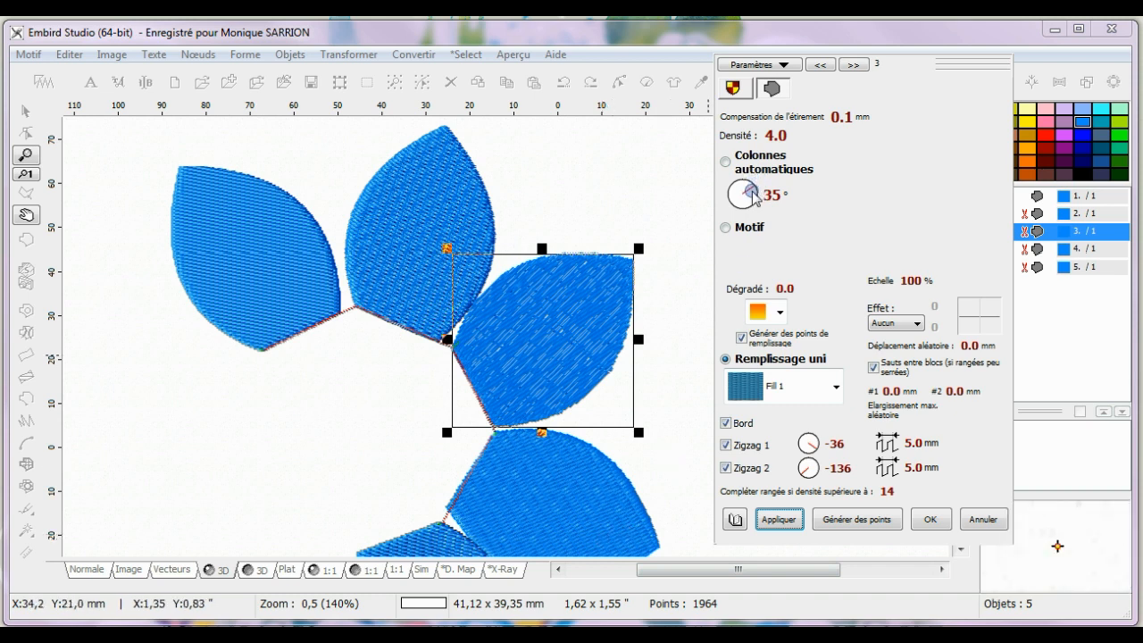
left_click(779, 519)
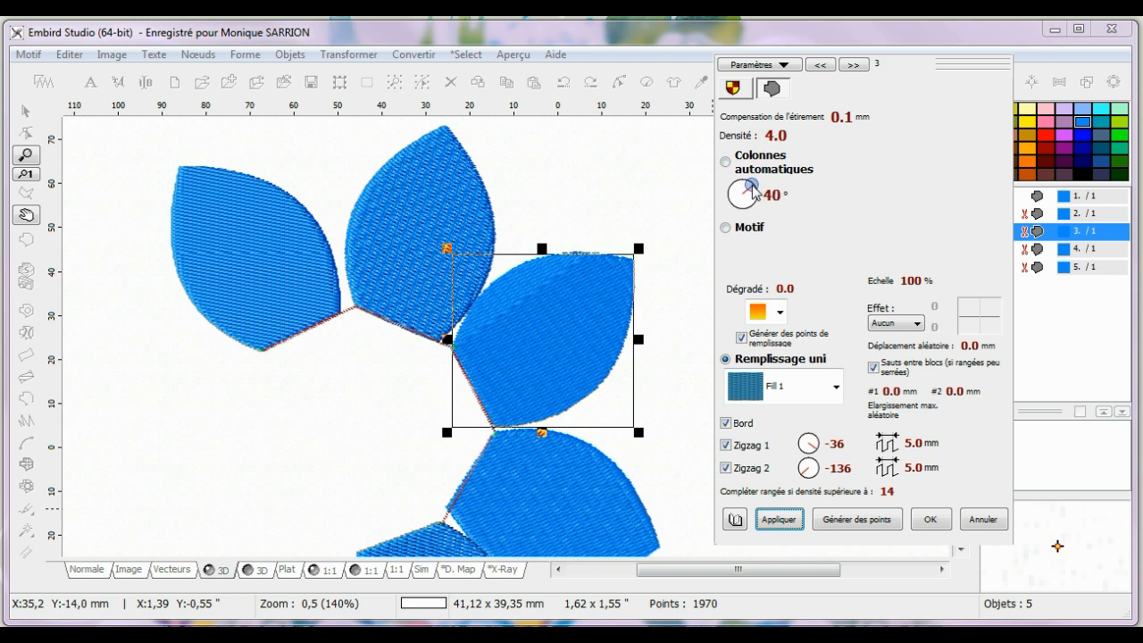
left_click(773, 521)
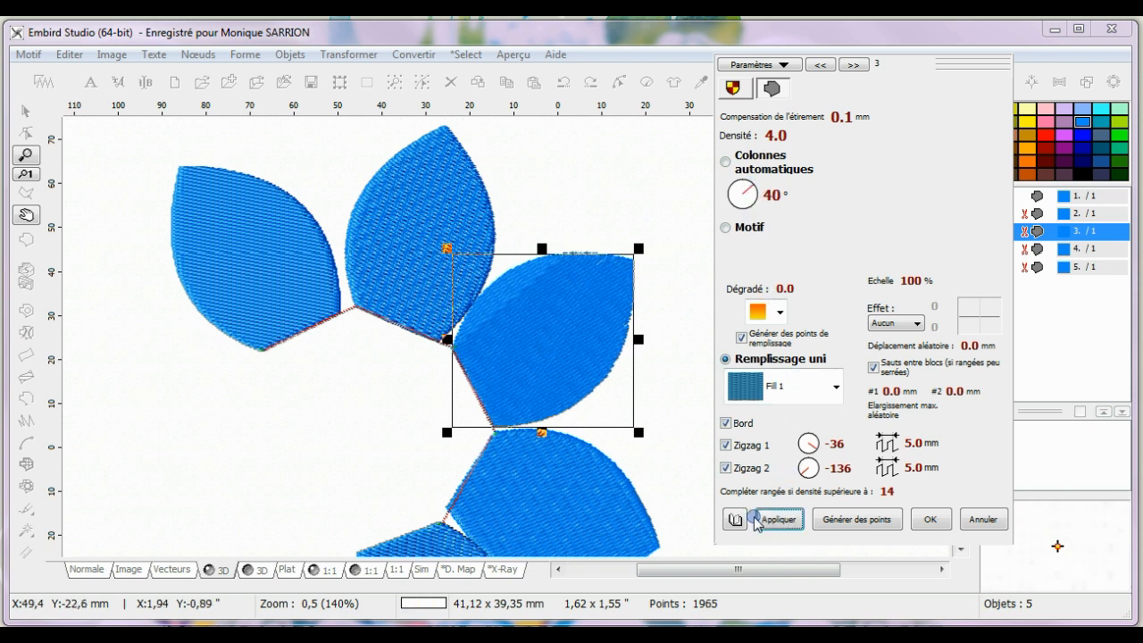
Set the third petal's fill angle to 65° and apply it.
left_click(746, 181)
left_click(747, 182)
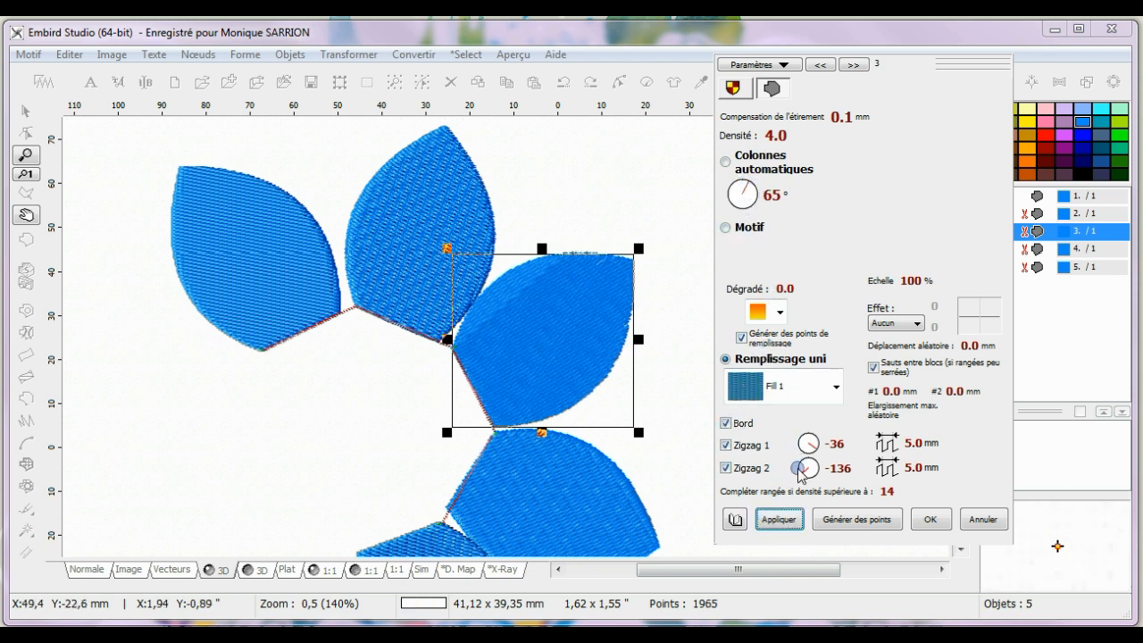
left_click(760, 520)
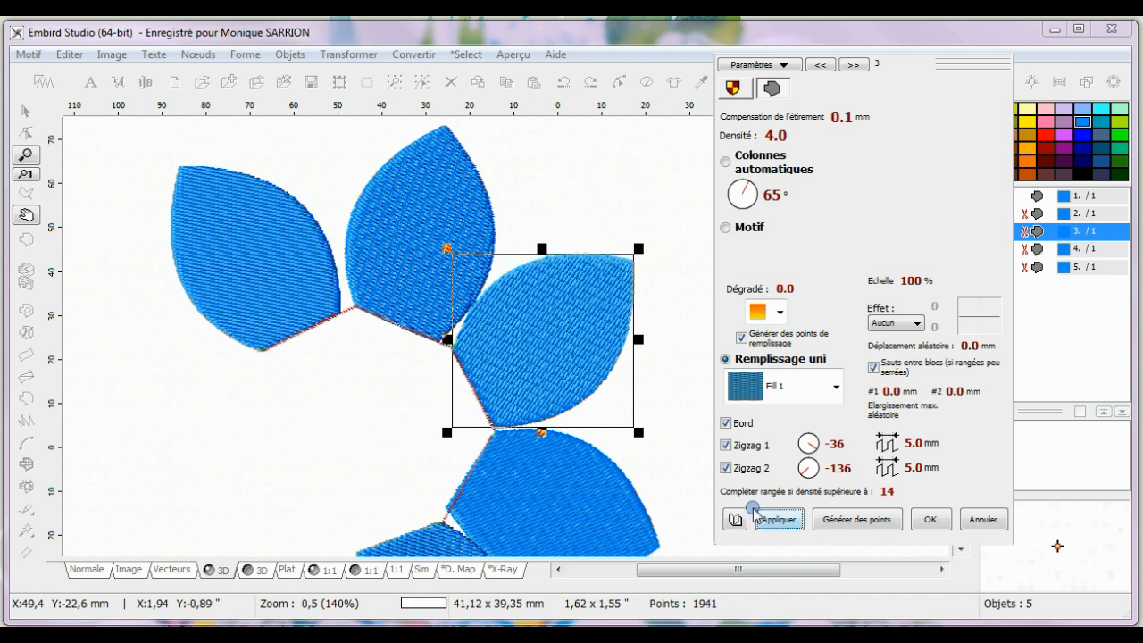